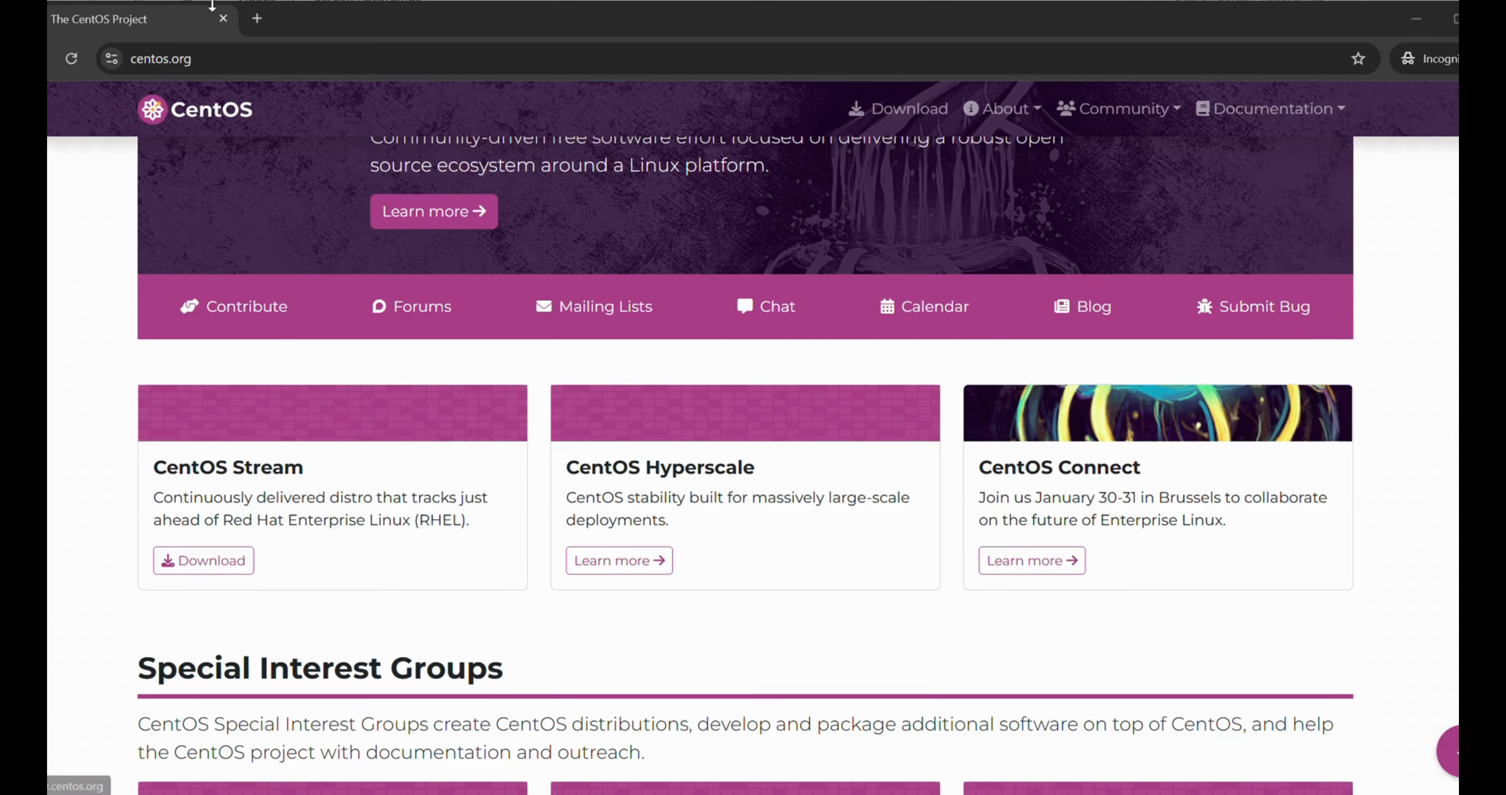
From the centos.org homepage, open the CentOS Stream download page
click(229, 61)
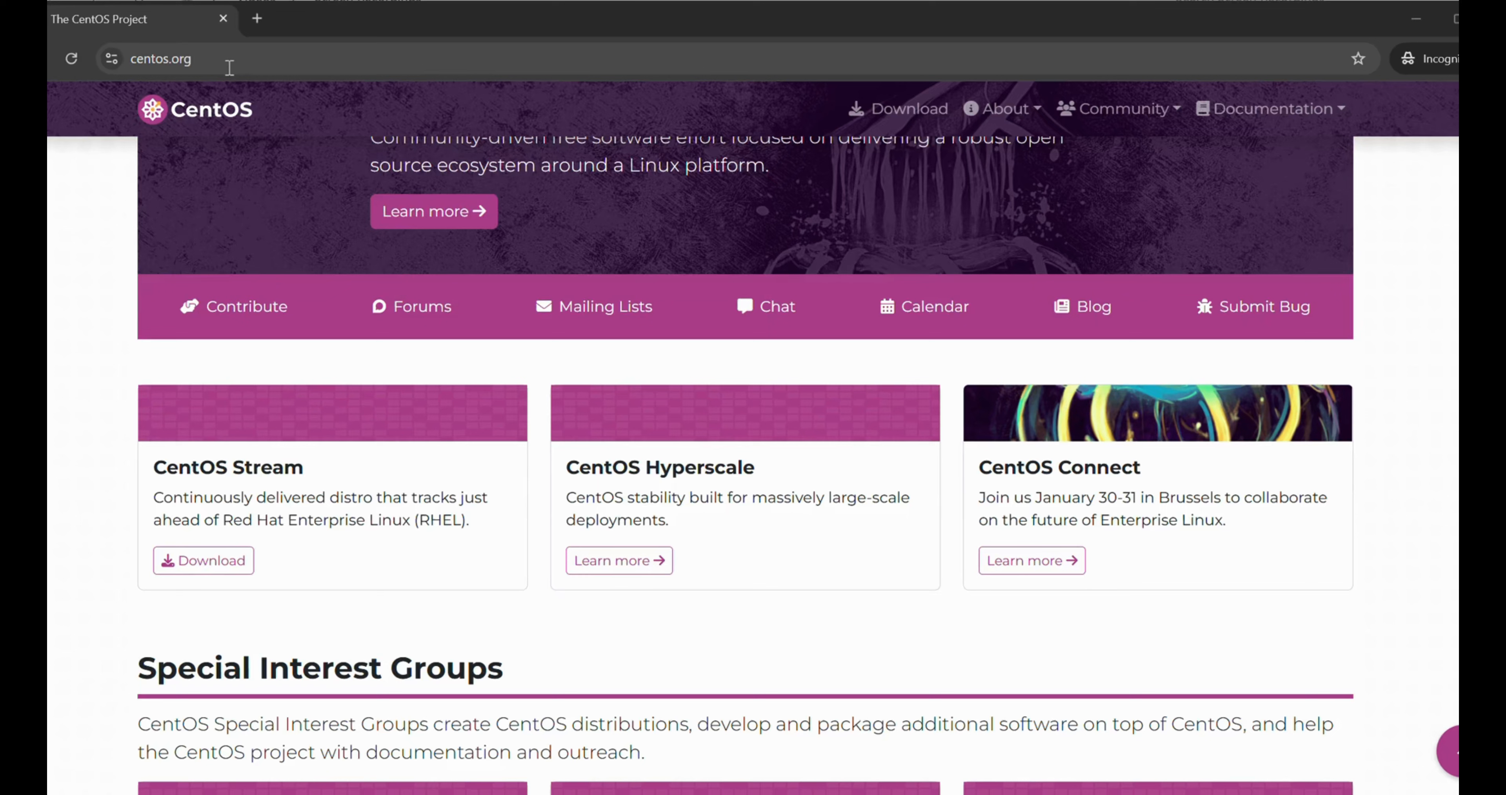
click(255, 67)
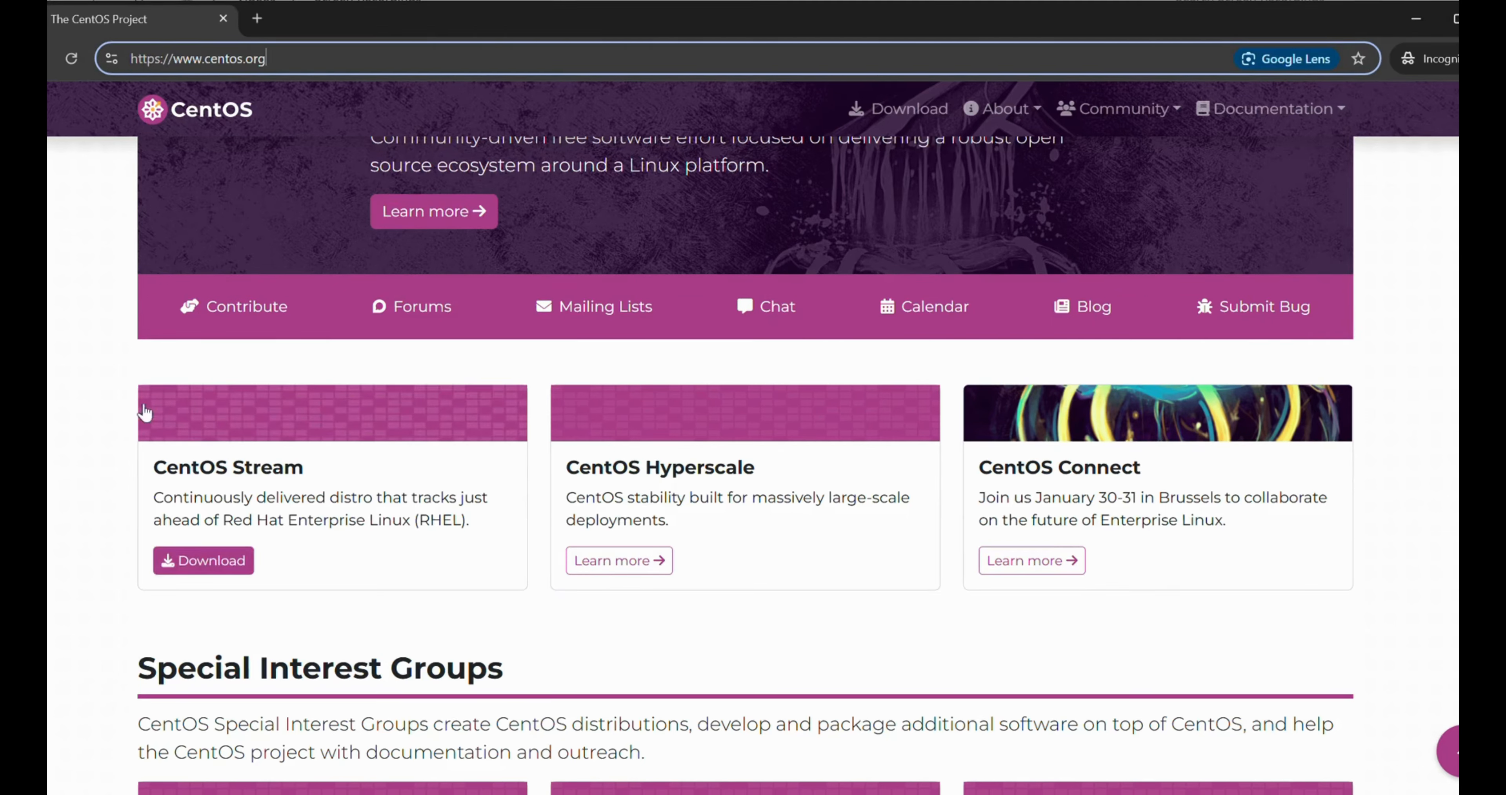
scroll(321, 365, up, 4)
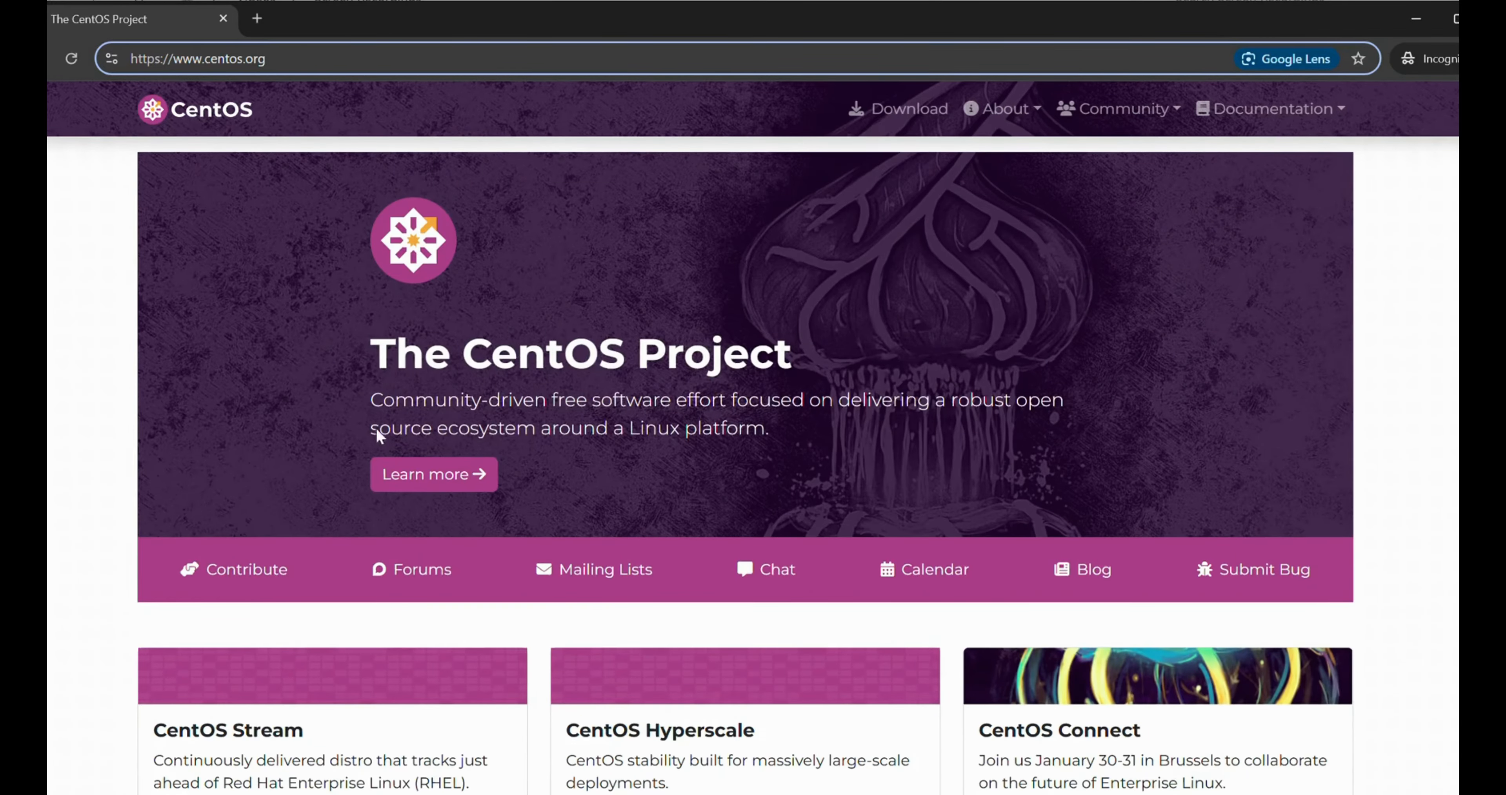
scroll(509, 502, down, 1)
scroll(514, 499, down, 2)
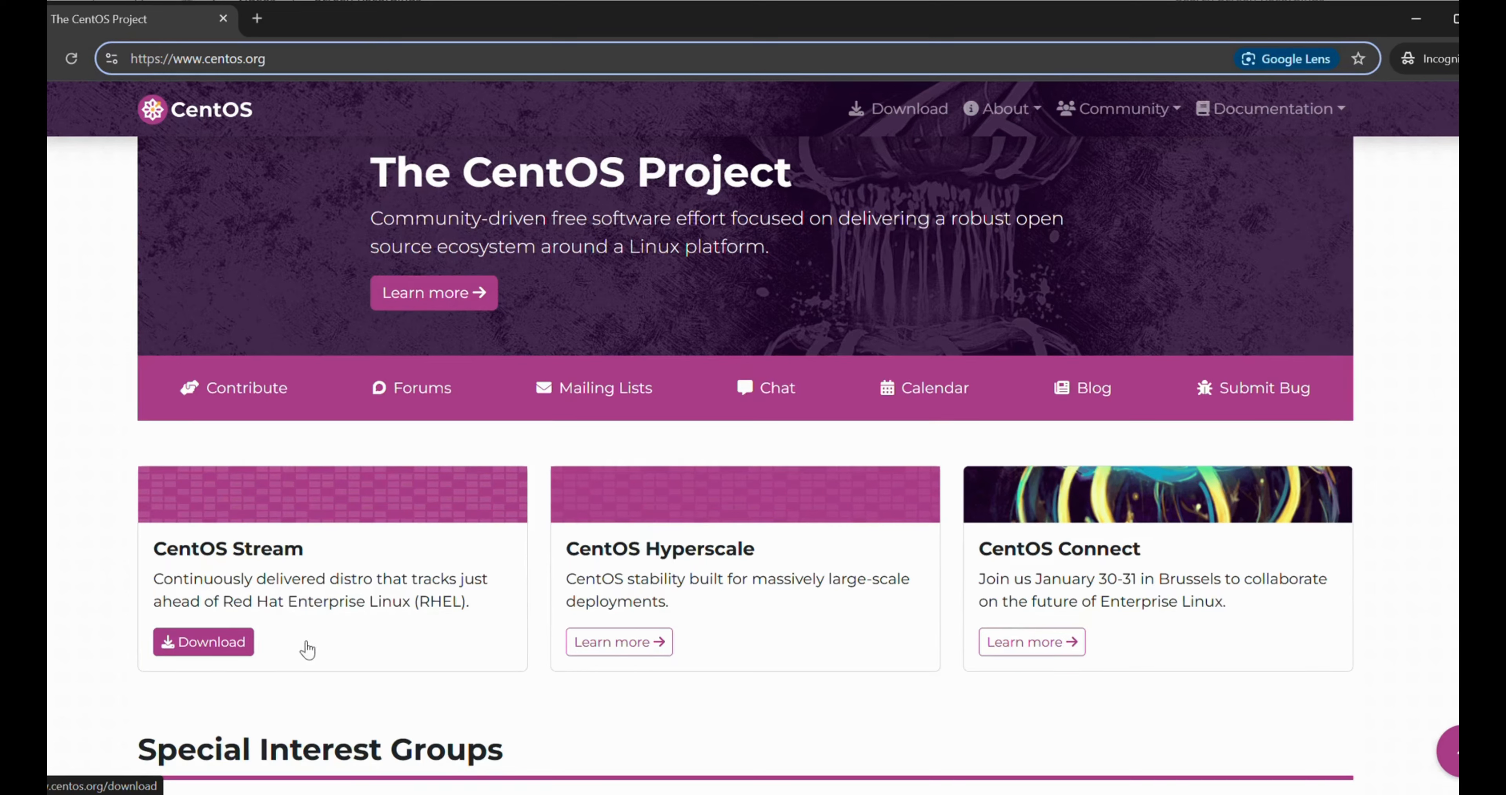
click(206, 651)
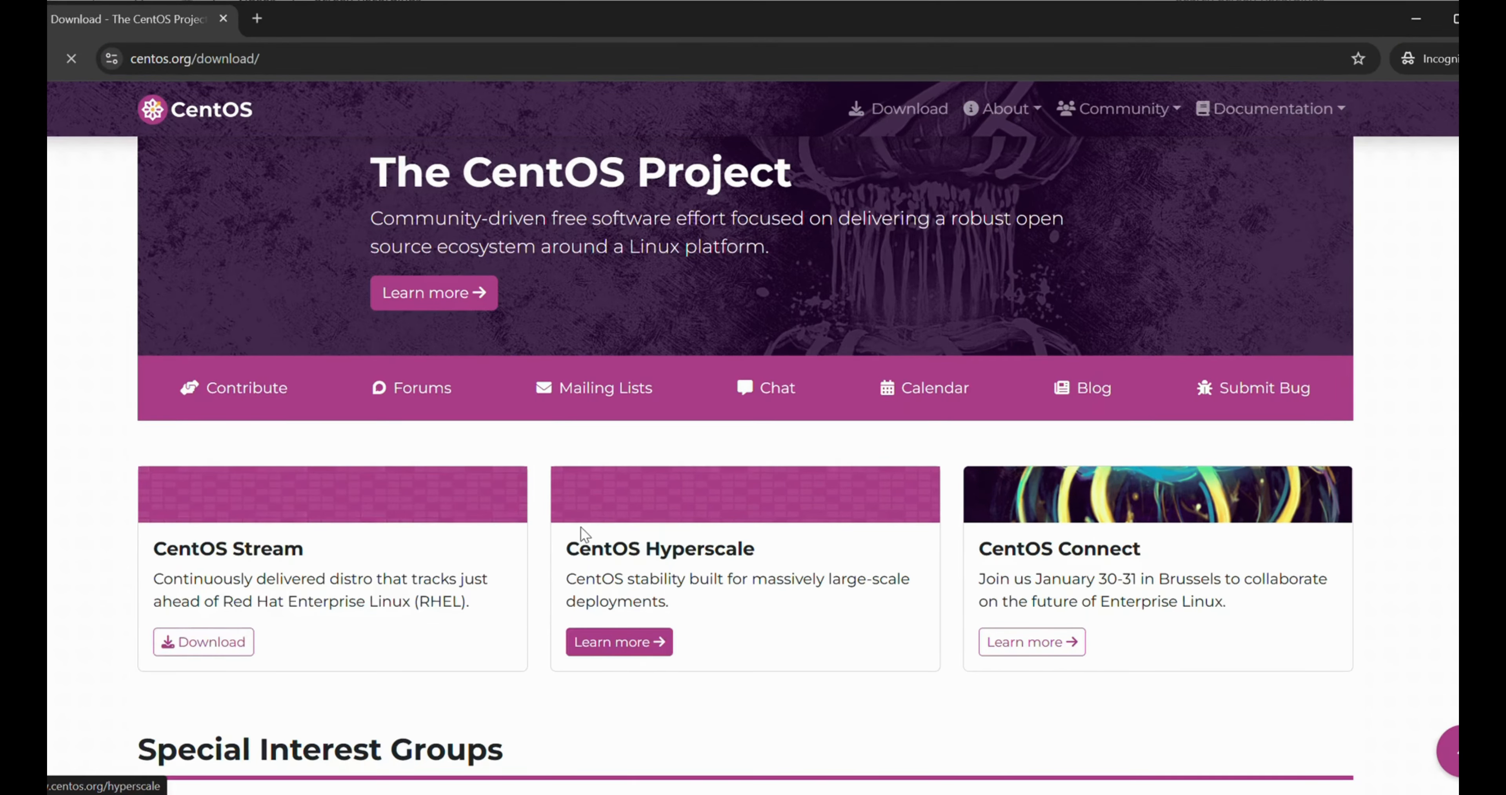
scroll(390, 506, down, 5)
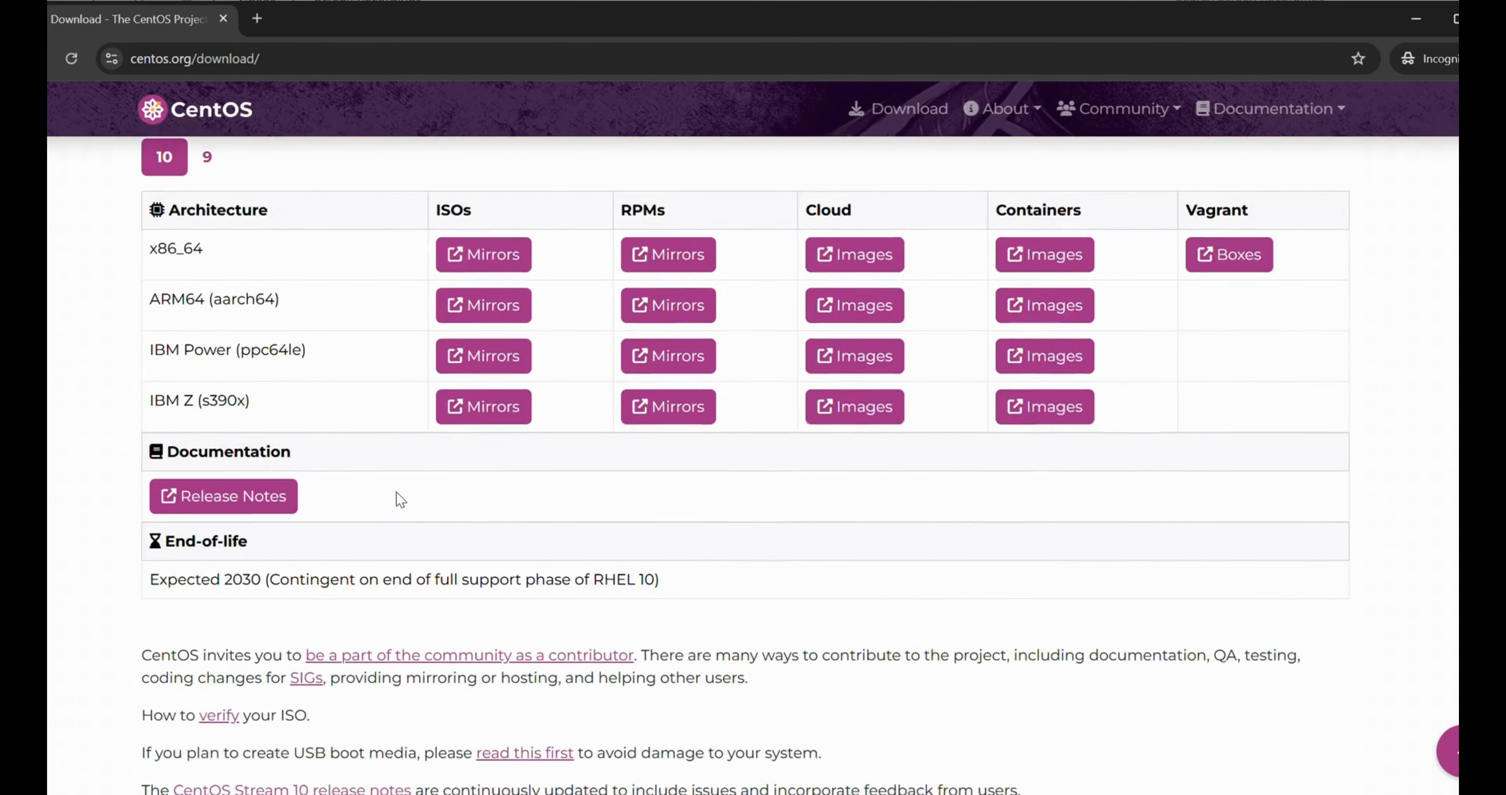
scroll(397, 496, up, 1)
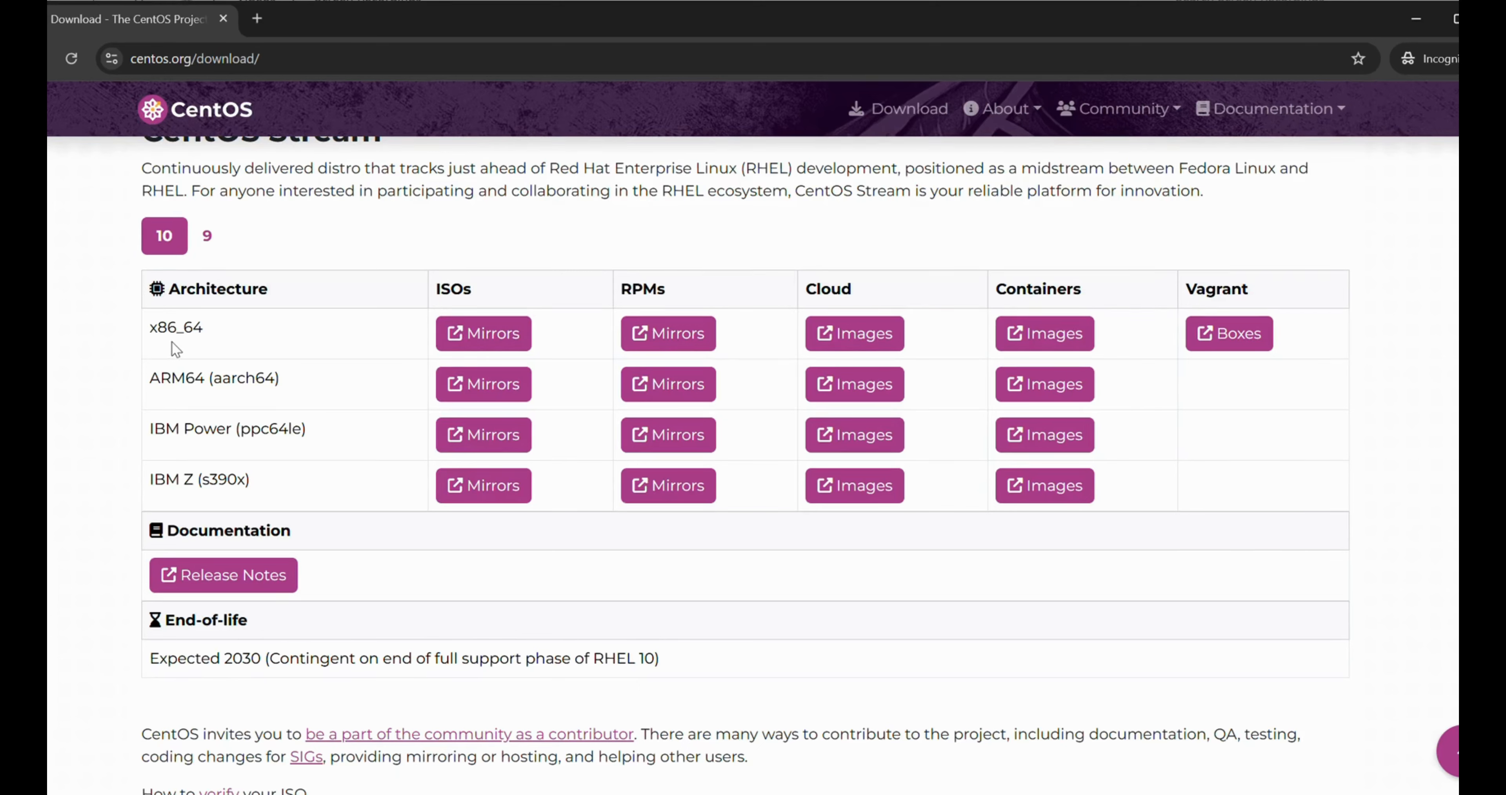
Save the x86_64 CentOS Stream 10 DVD ISO to Downloads and check its download progress
click(497, 351)
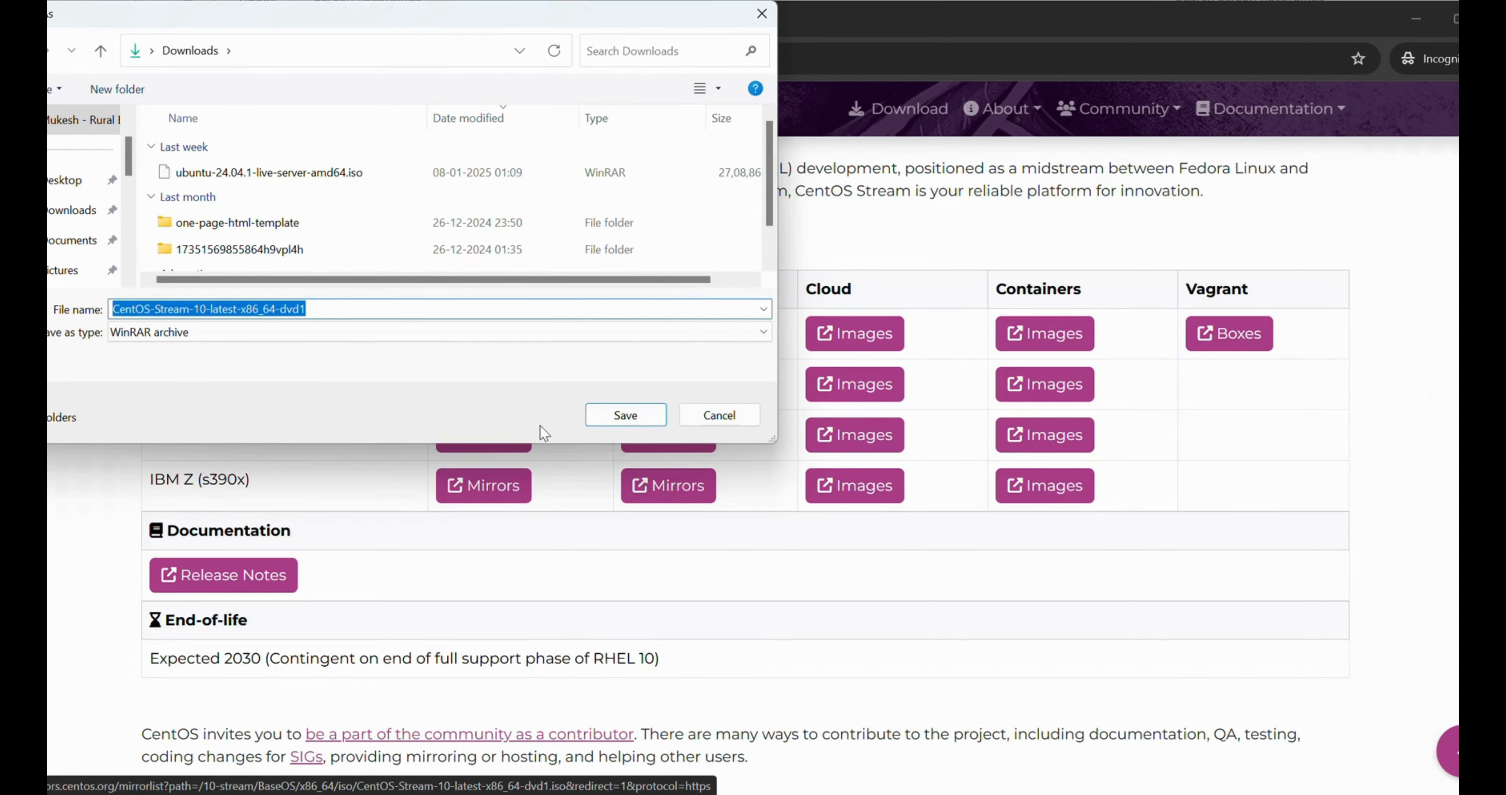
click(625, 415)
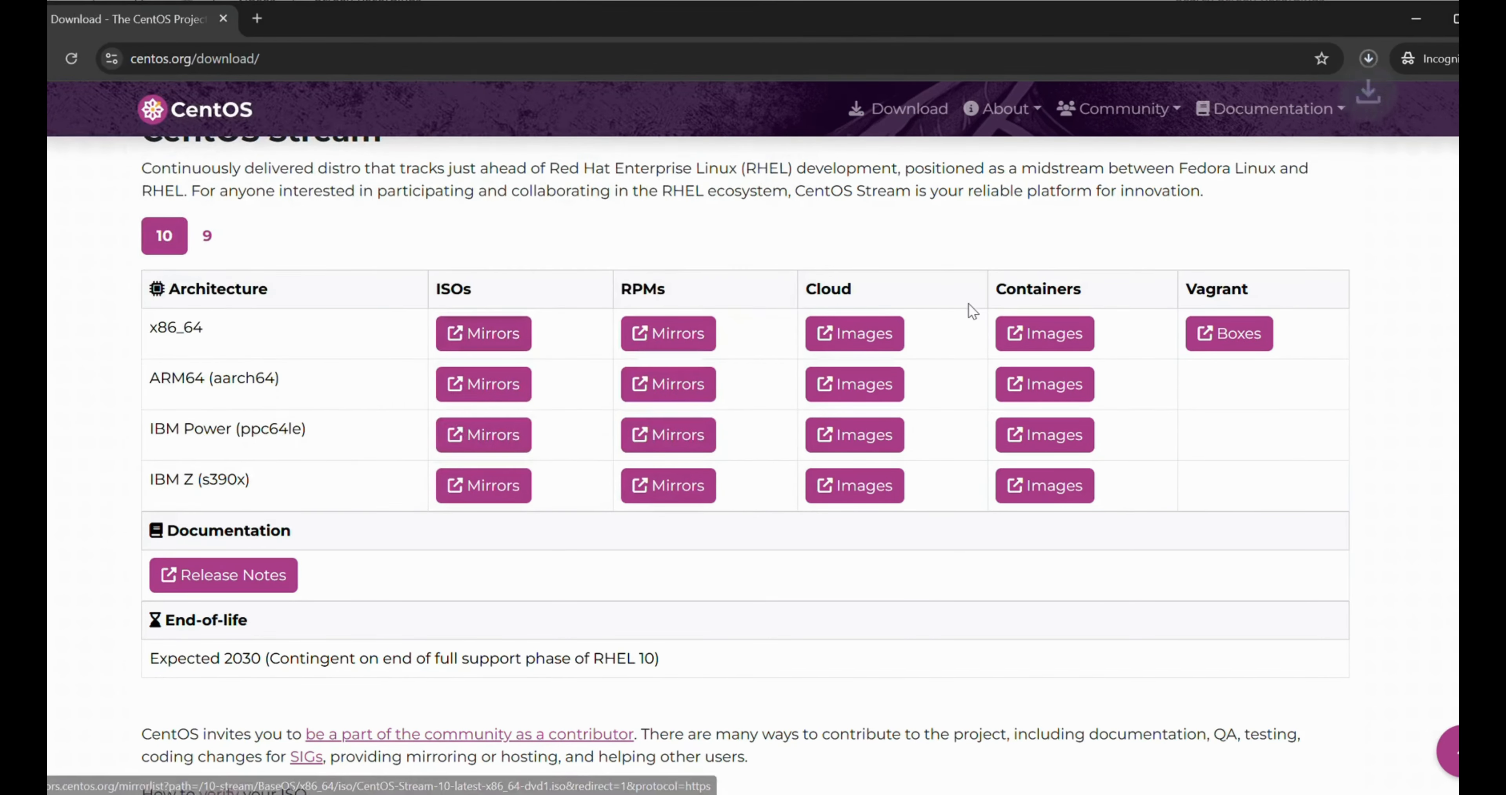
click(1369, 59)
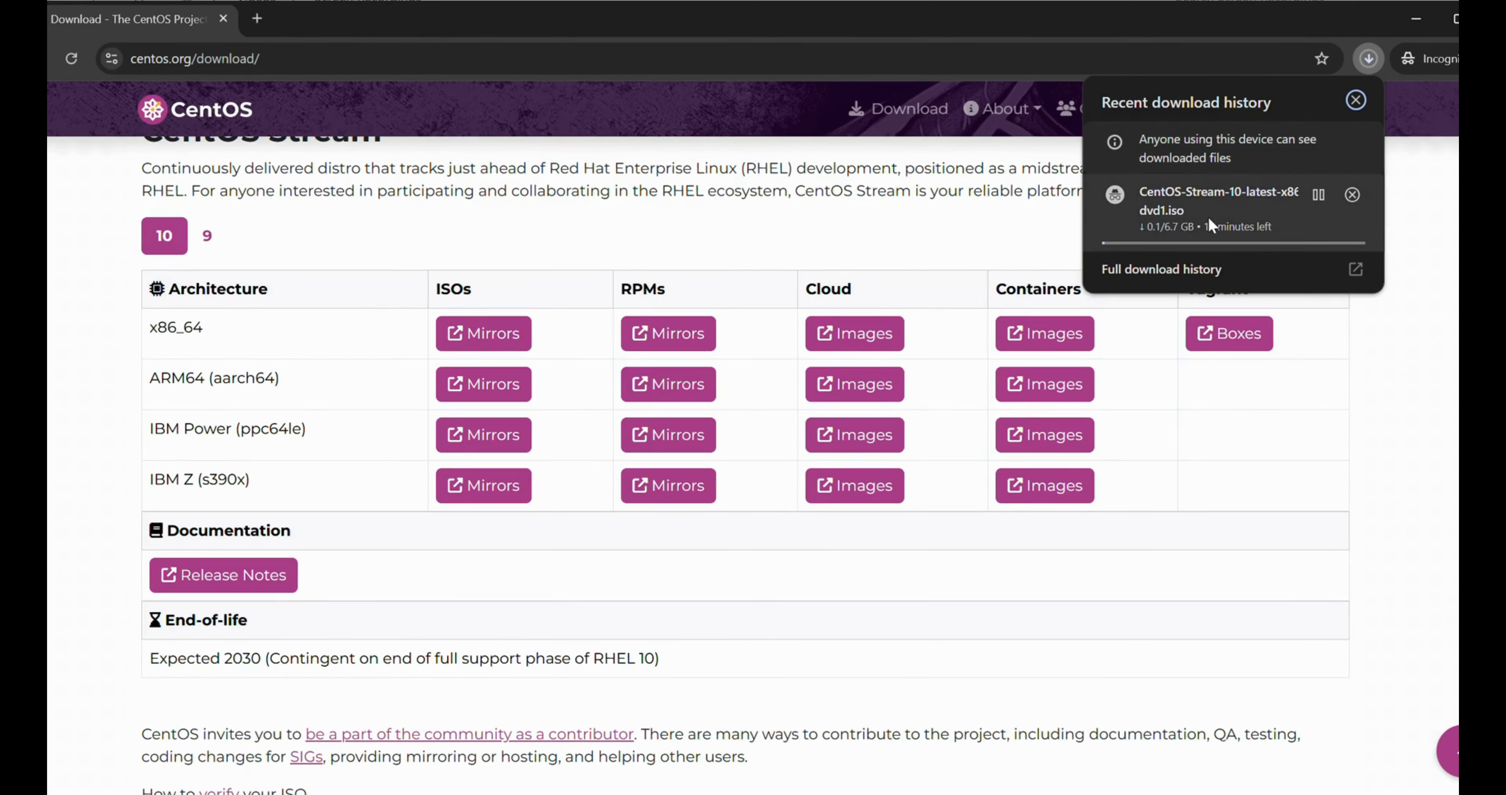
mouse_move(1225, 237)
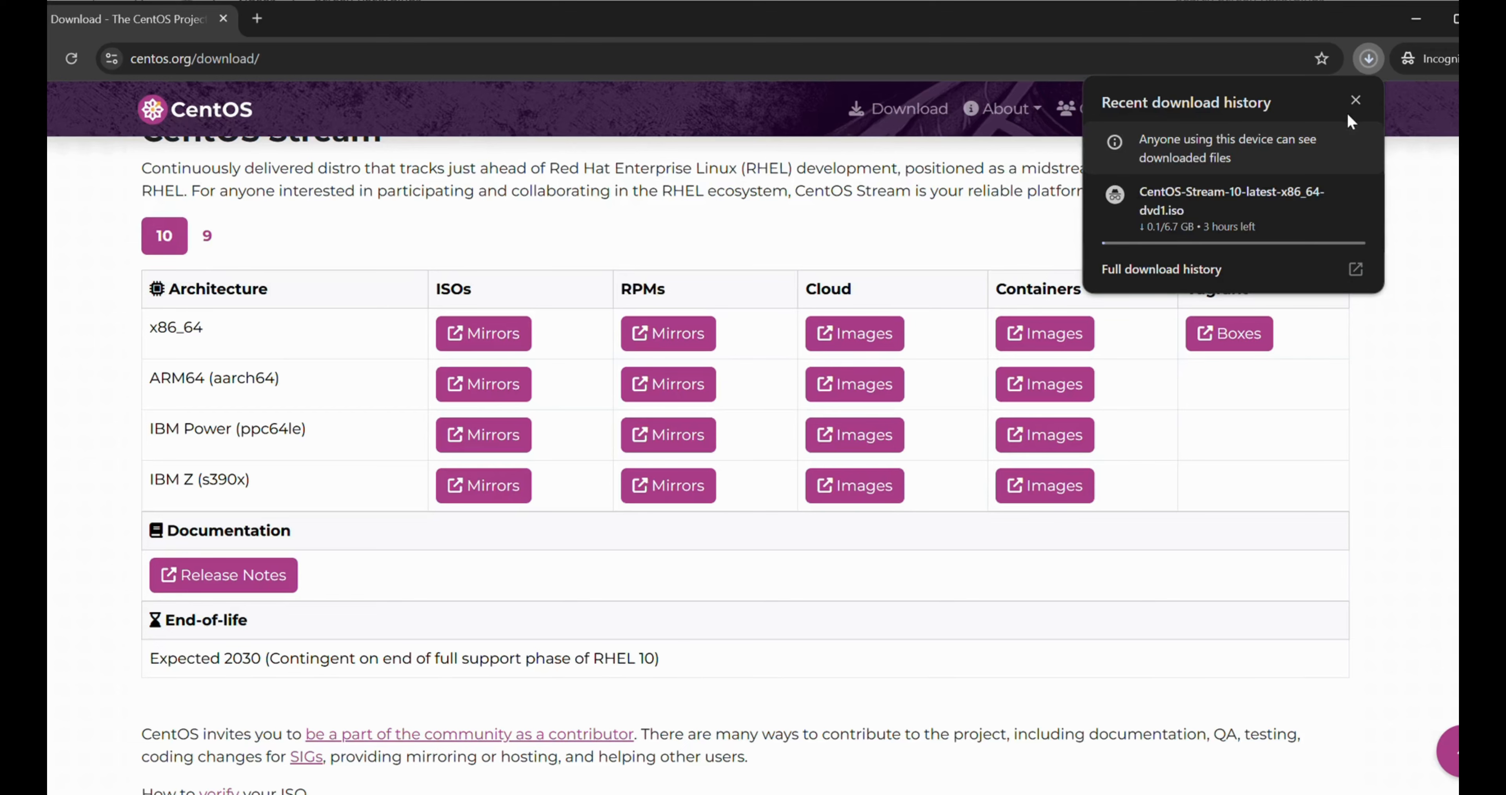
click(1369, 57)
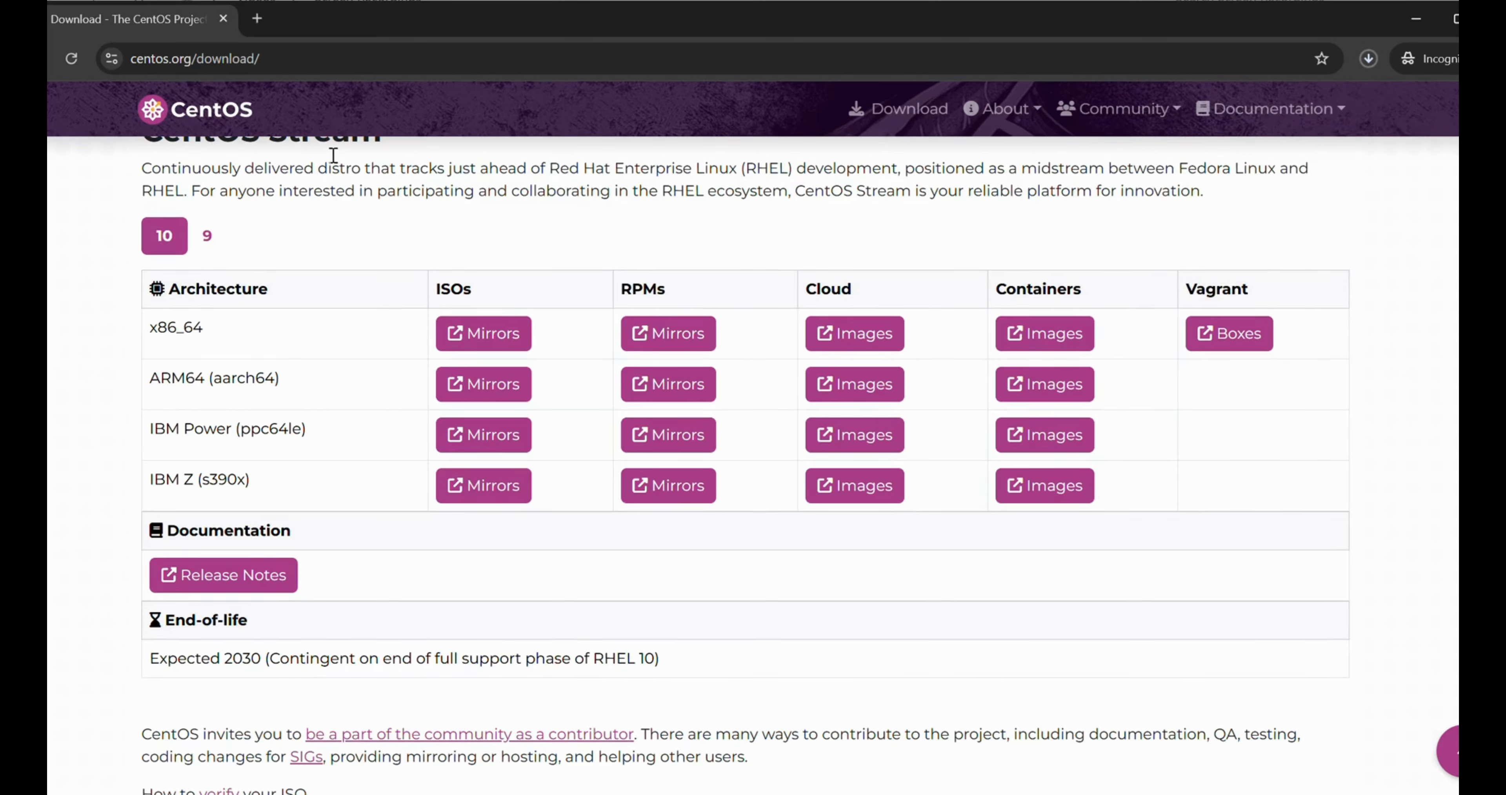
Search Google for 'rufus' in a new incognito tab and open rufus.ie
click(257, 19)
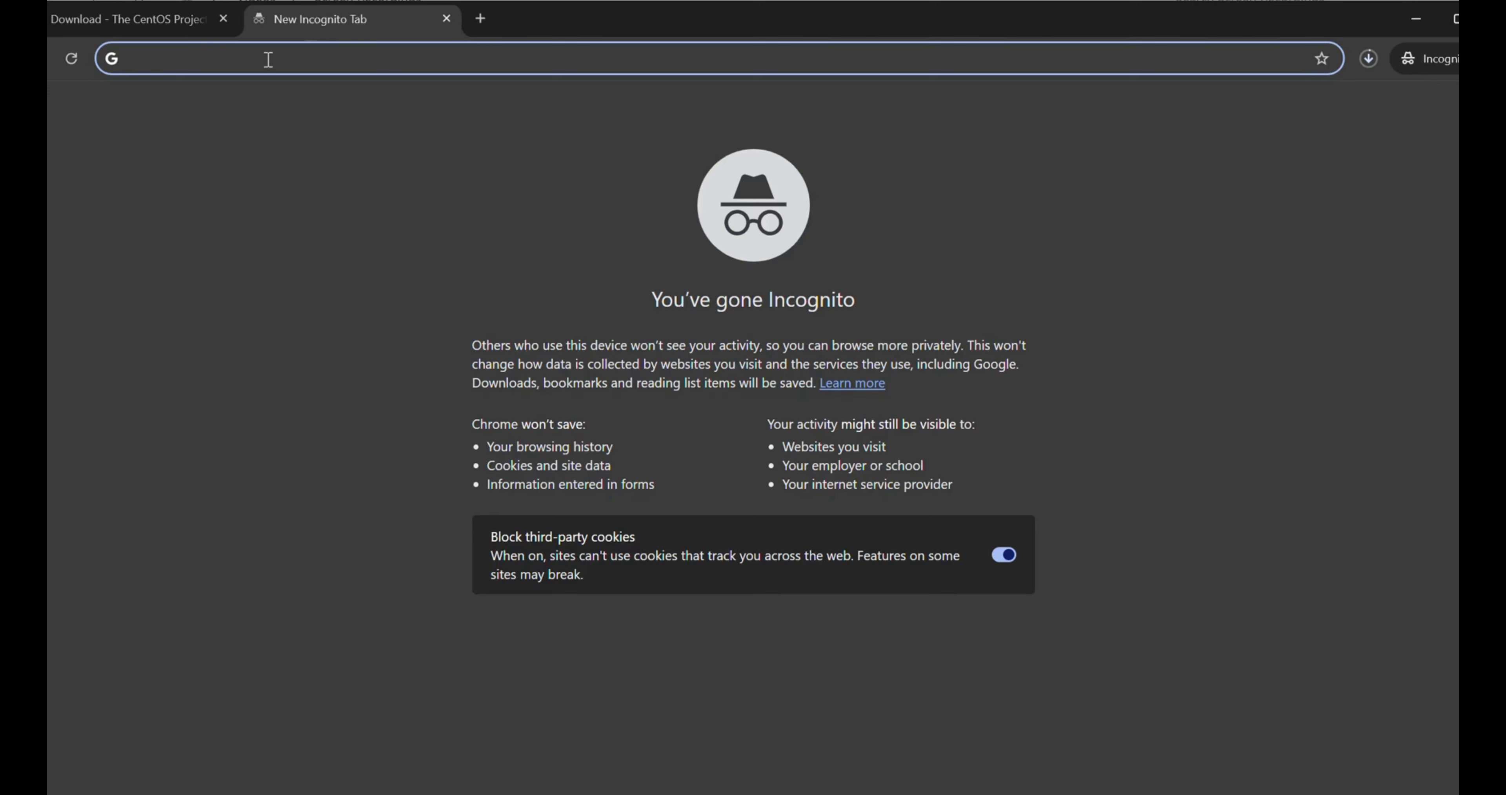
text(rufus)
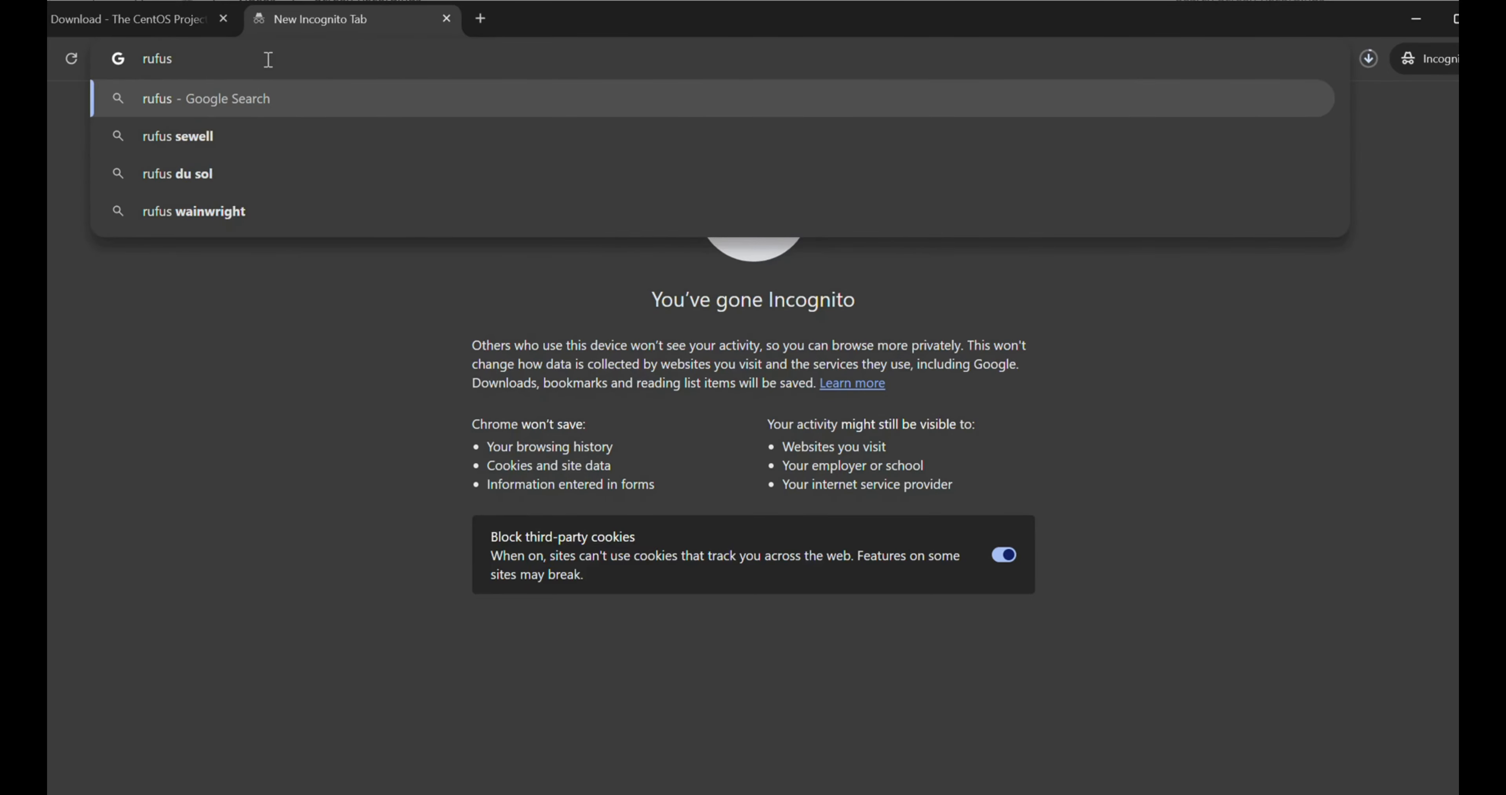
key(Return)
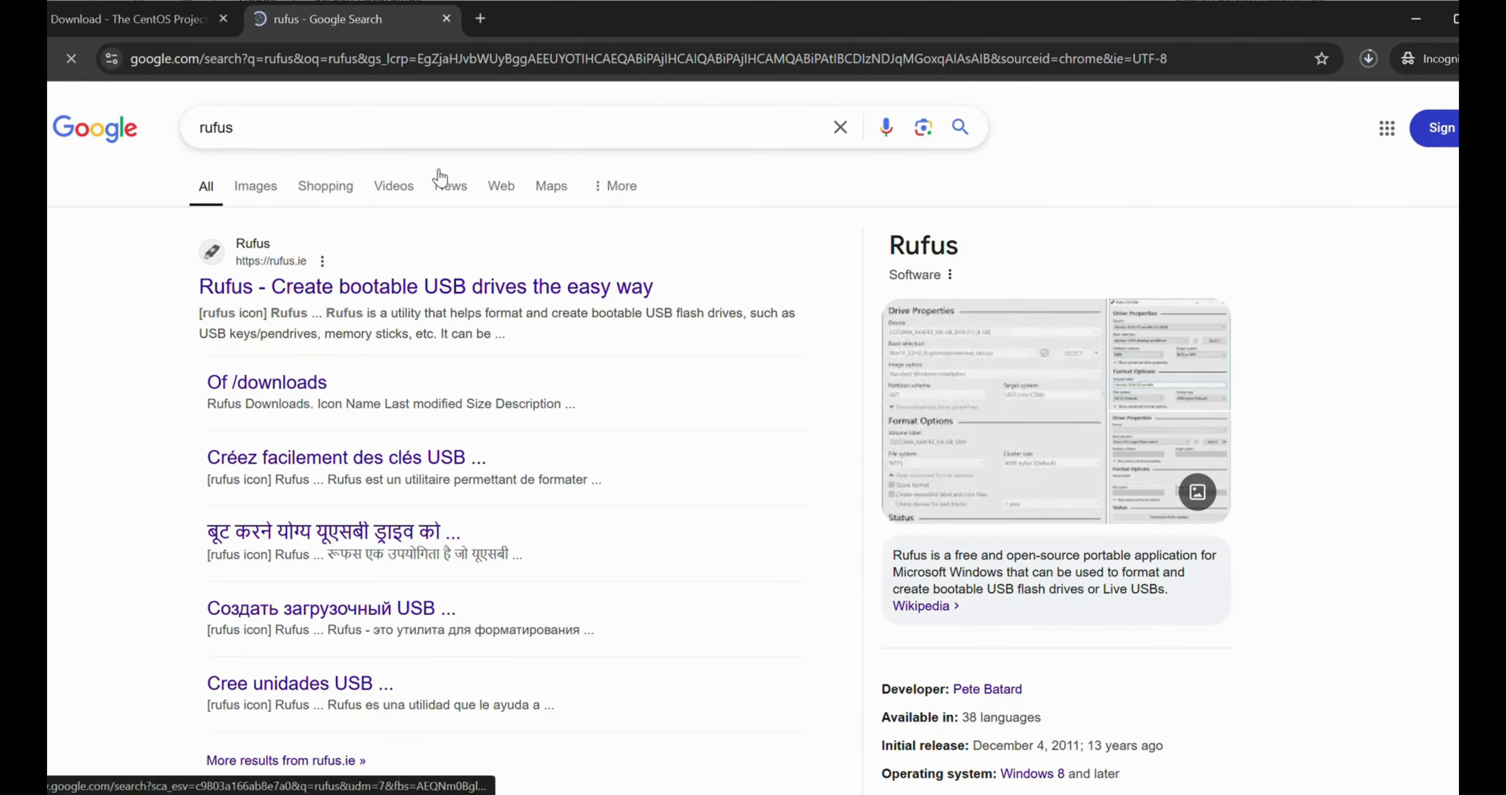
click(348, 293)
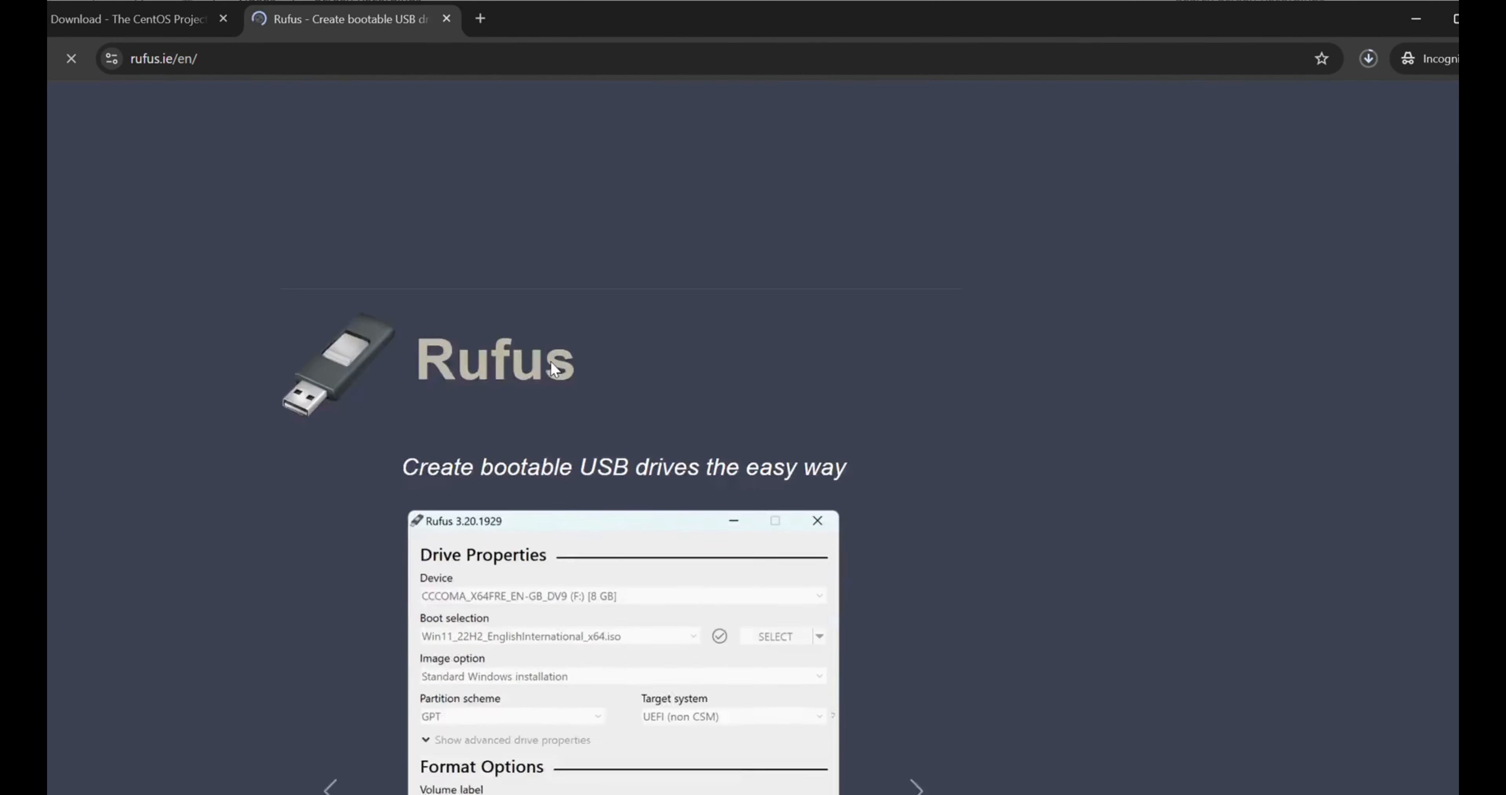
scroll(551, 361, down, 6)
scroll(551, 361, up, 4)
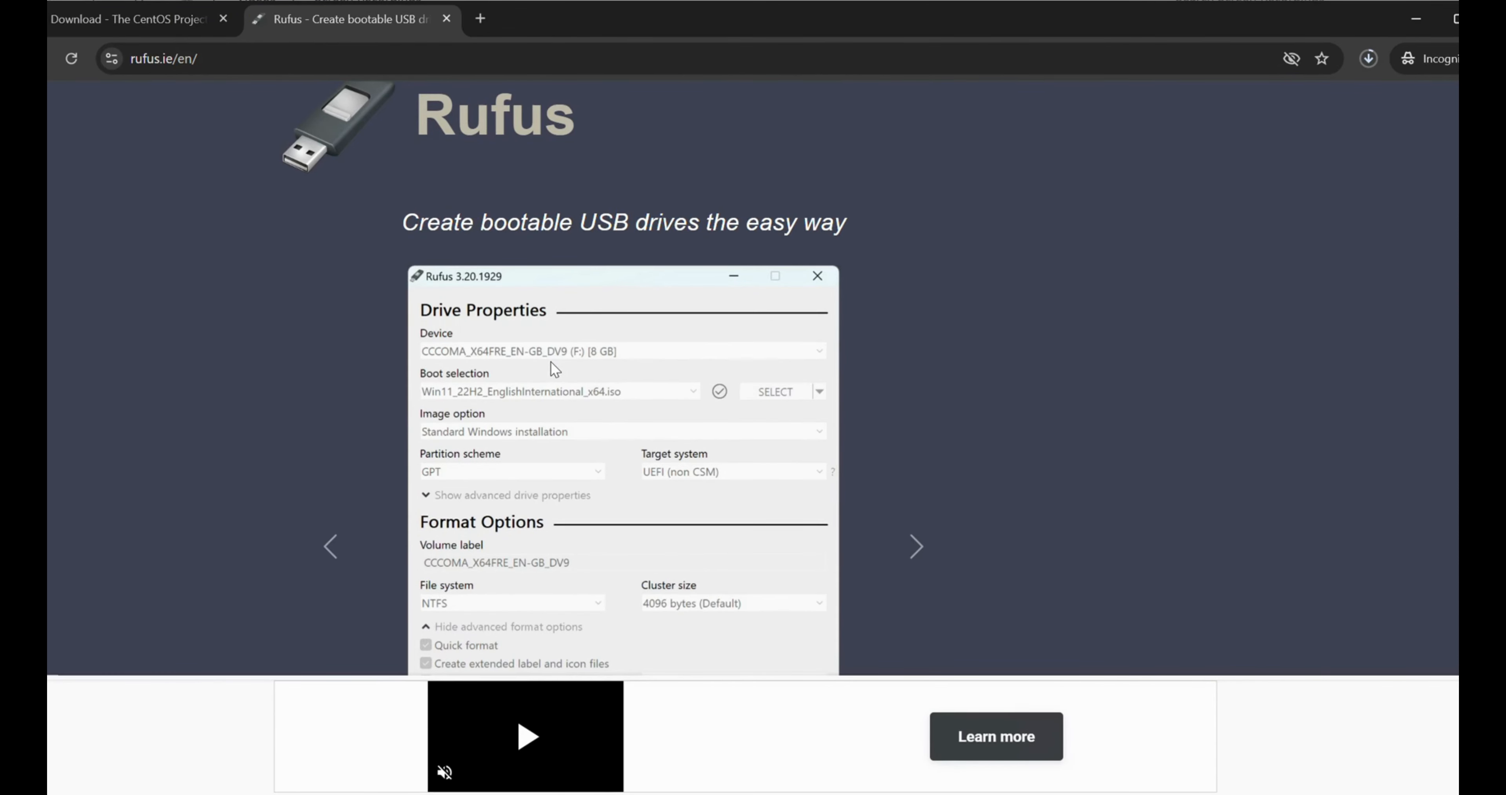
scroll(551, 361, down, 2)
scroll(551, 362, up, 3)
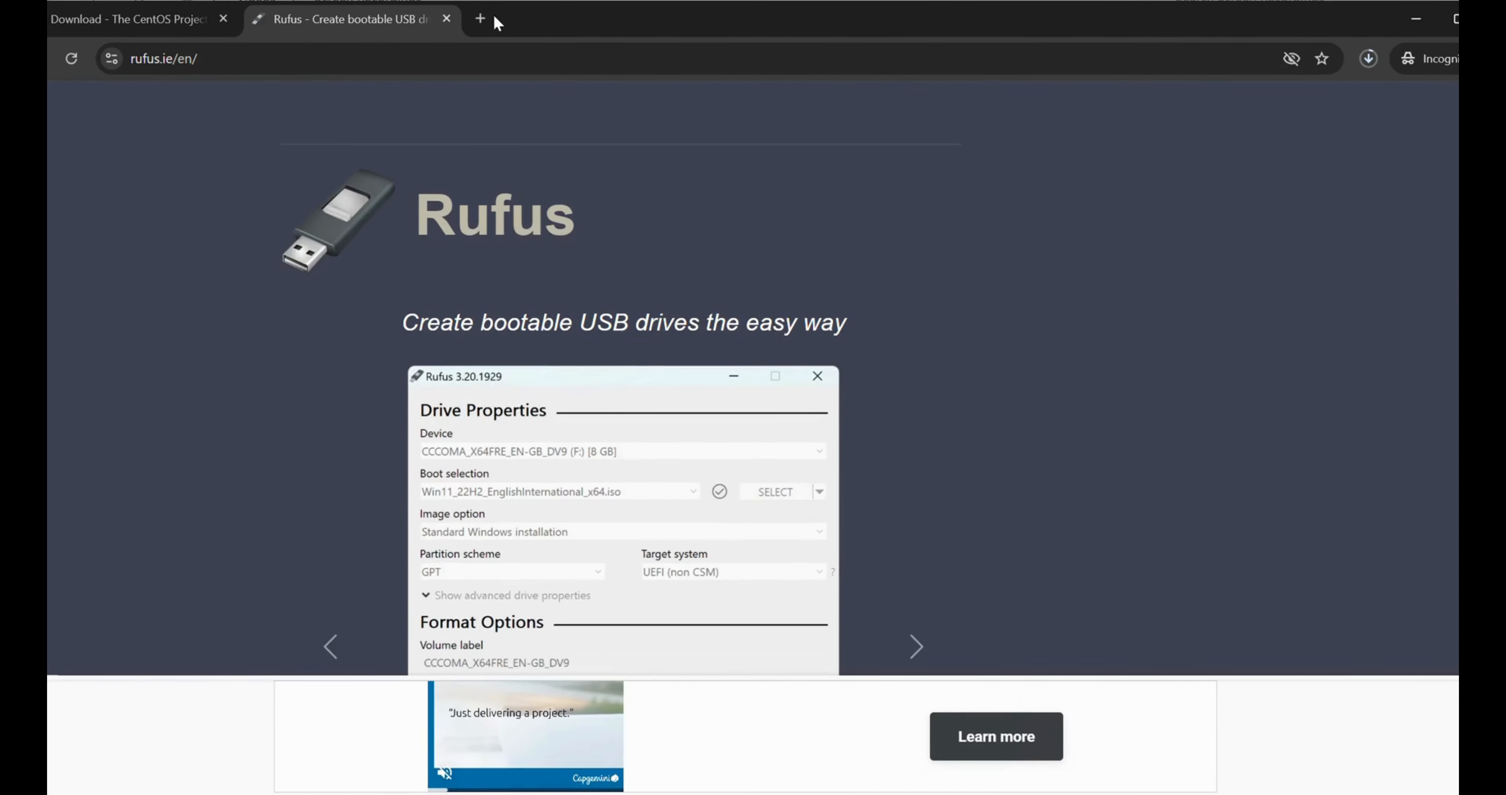
Search 'unetbootin' in another incognito tab and open the UNetbootin Homepage and Downloads site
click(484, 22)
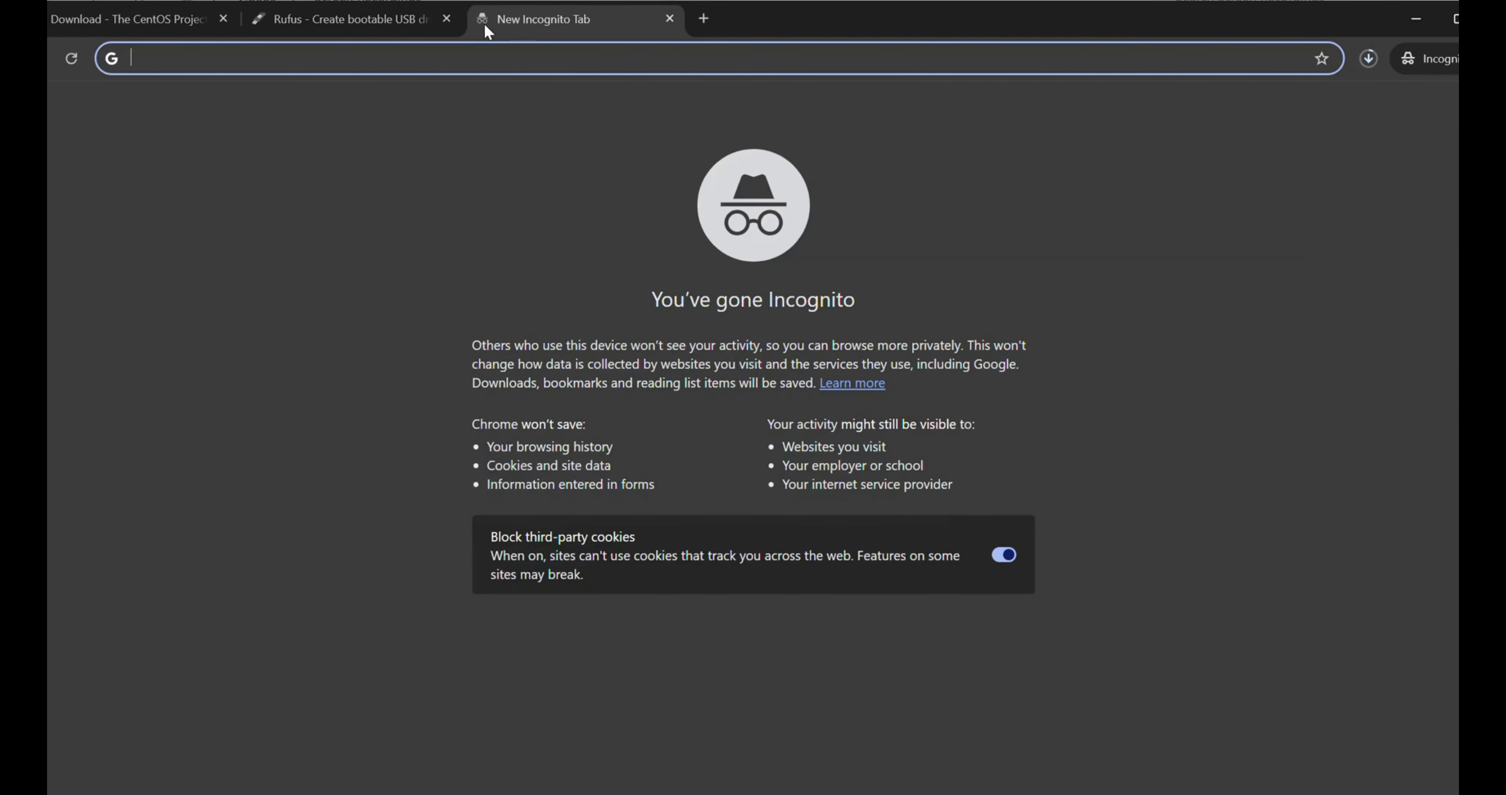
text(un)
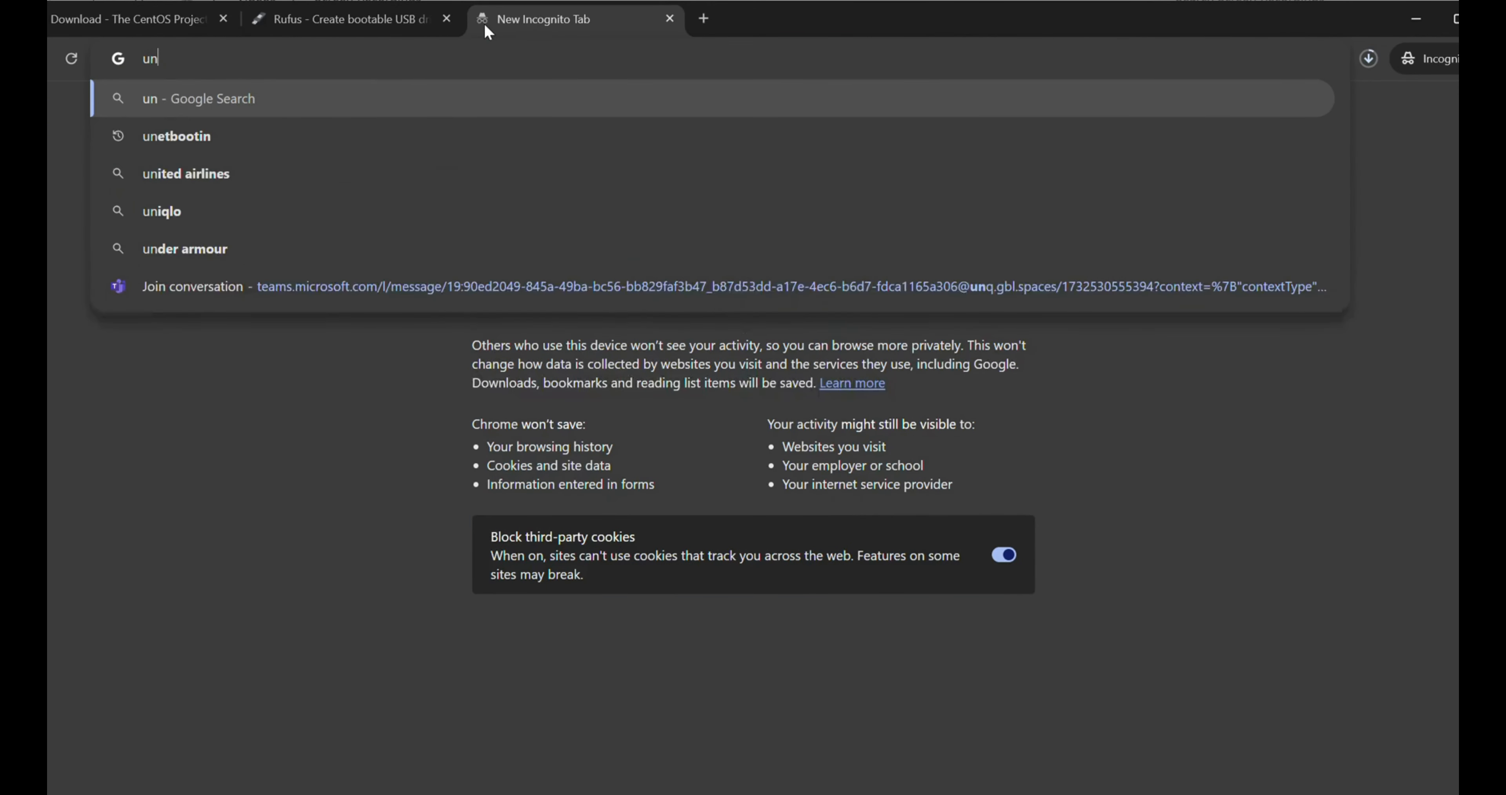
text(etbootin)
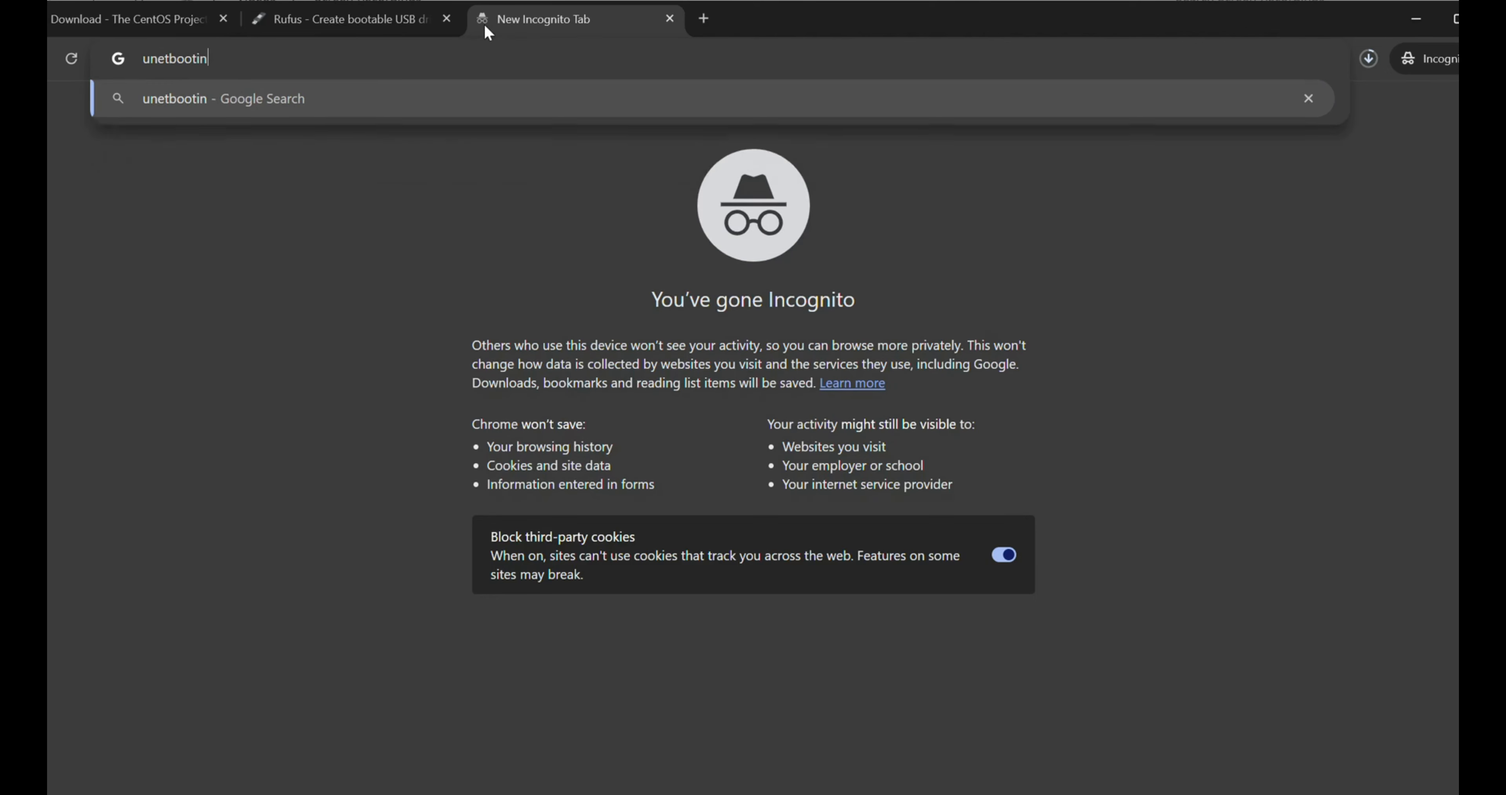
key(Return)
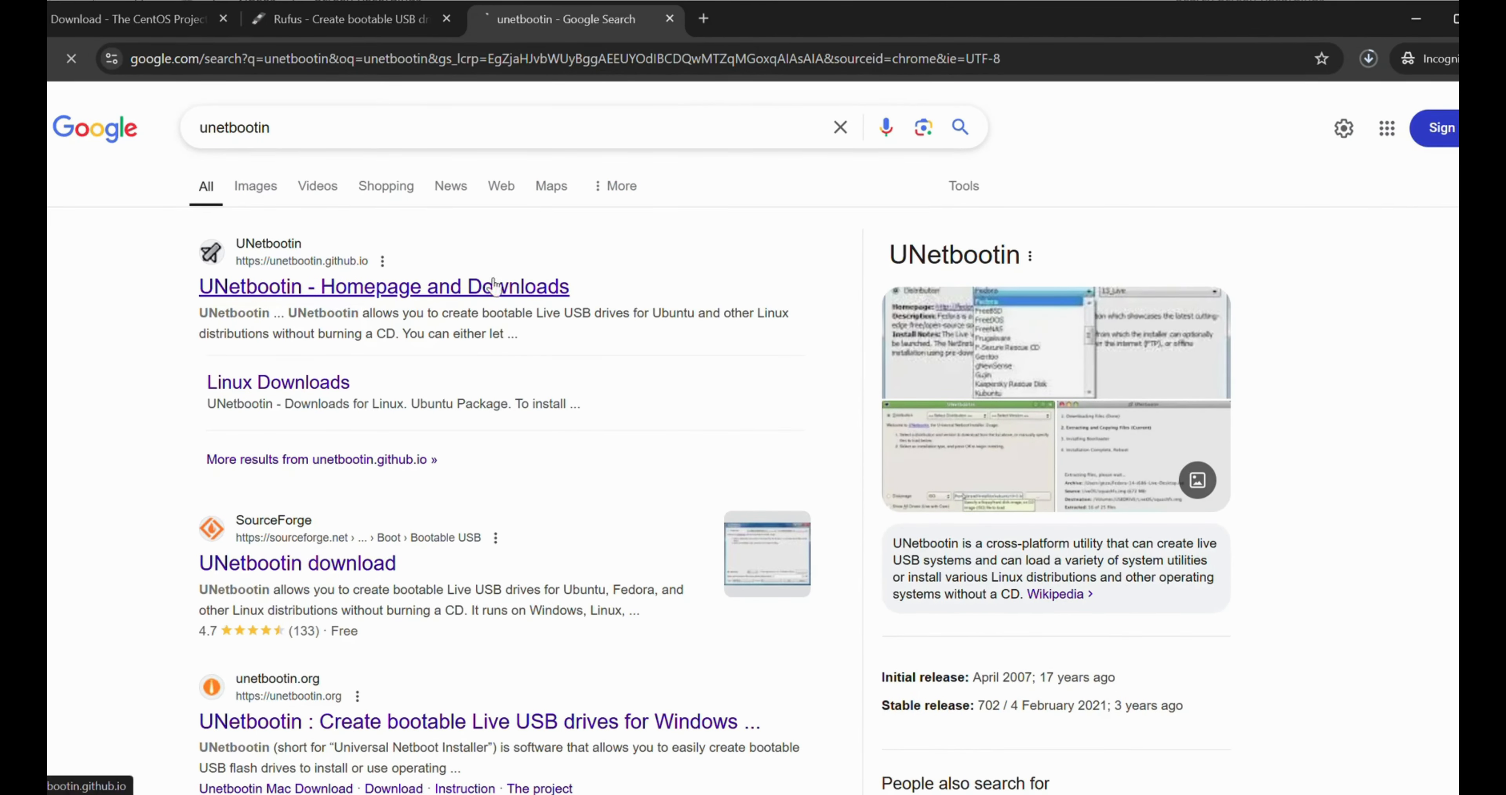
click(485, 285)
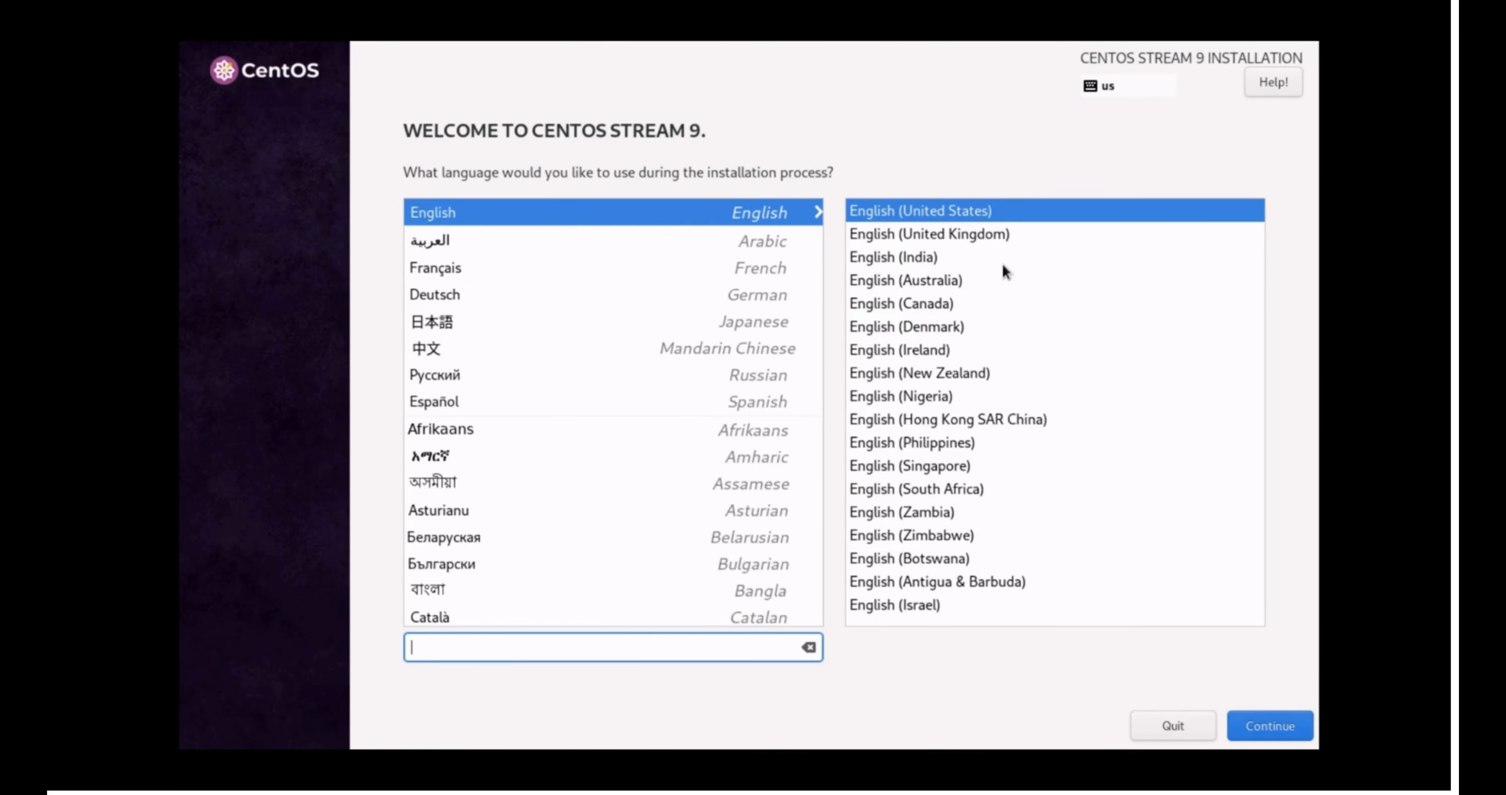
Choose English (India) as the installer language and continue to the summary
click(906, 258)
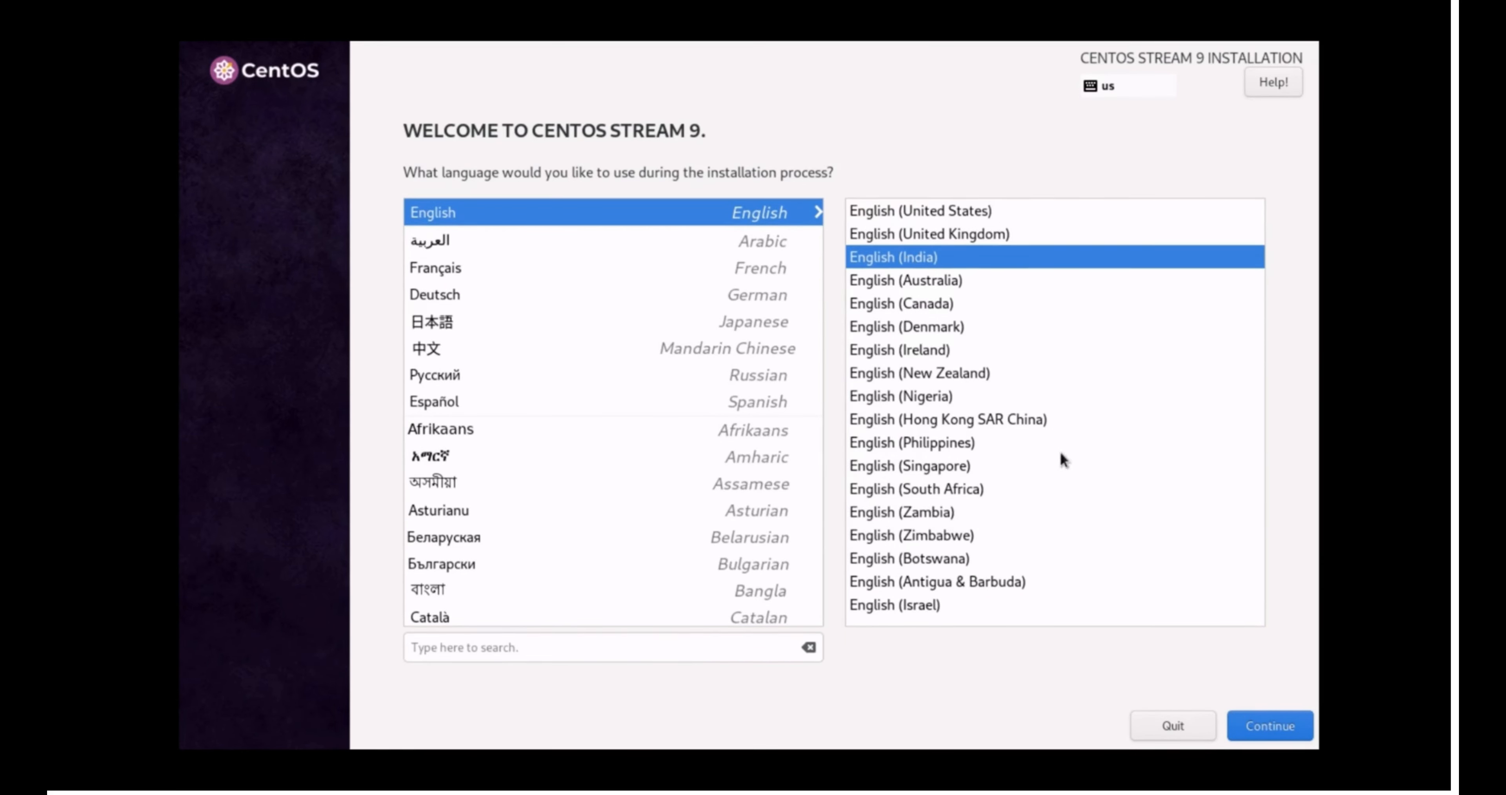
click(1269, 728)
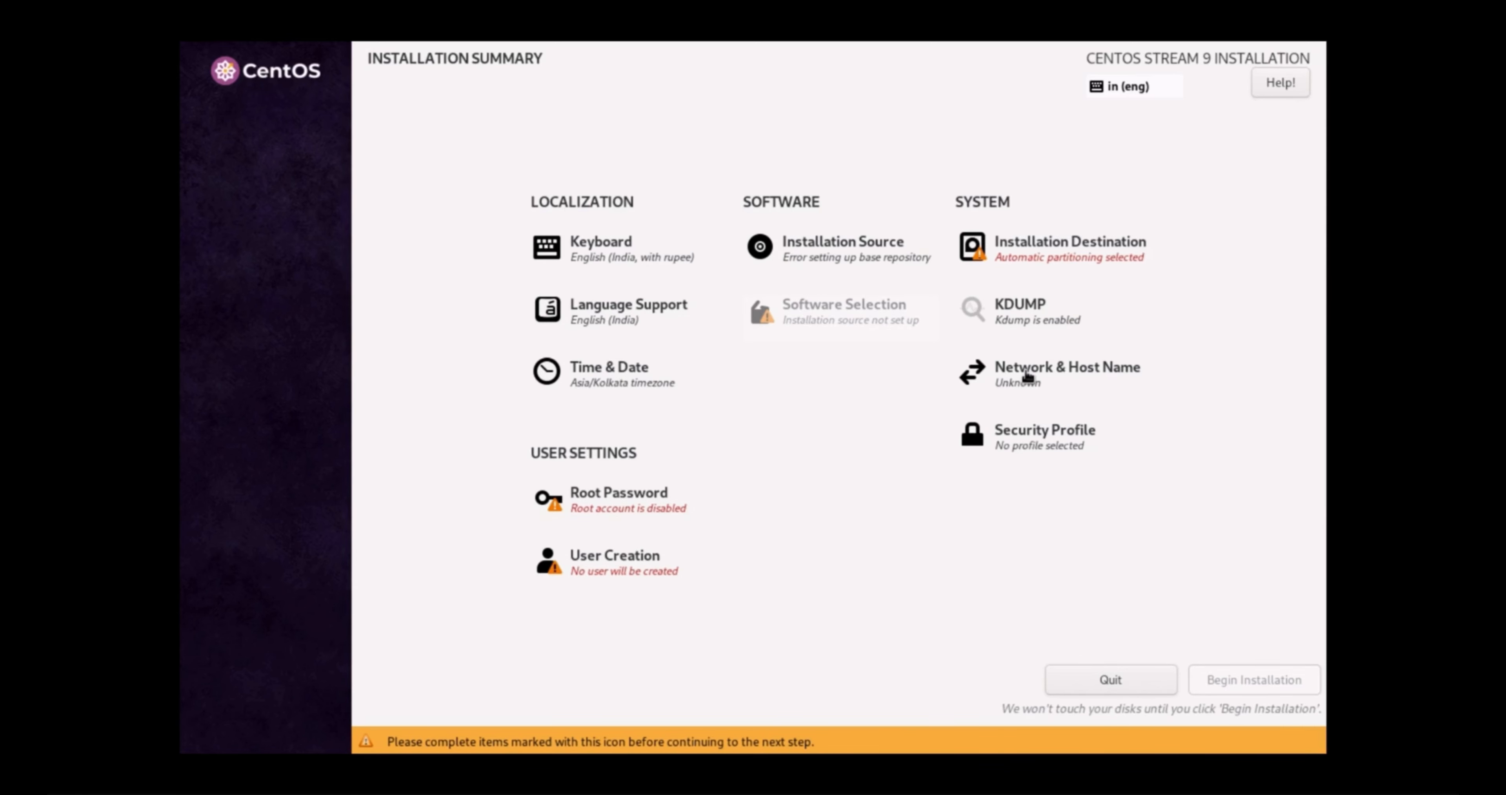
Switch ens33's IPv4 addressing method to Manual
click(1027, 377)
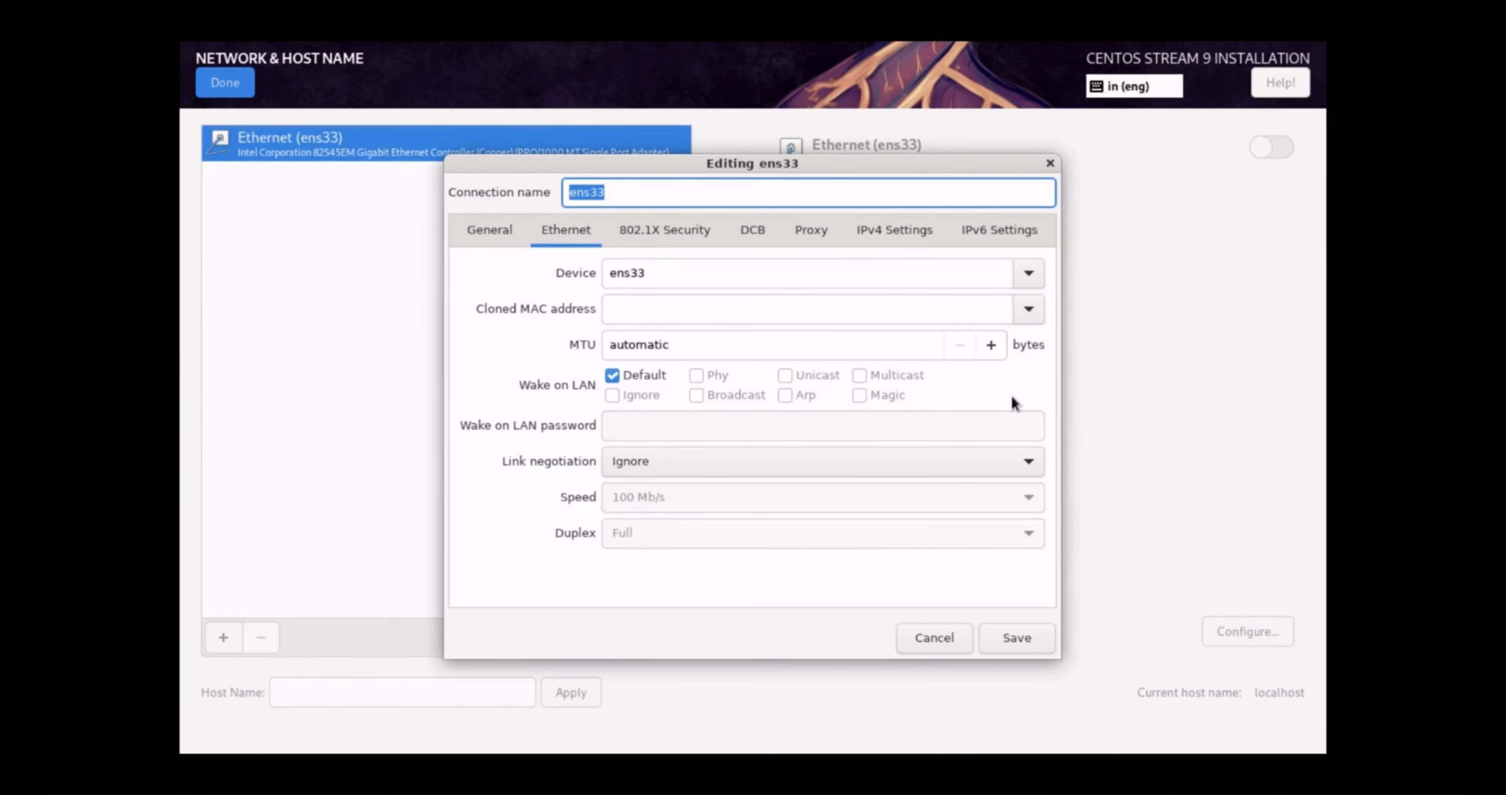
click(886, 231)
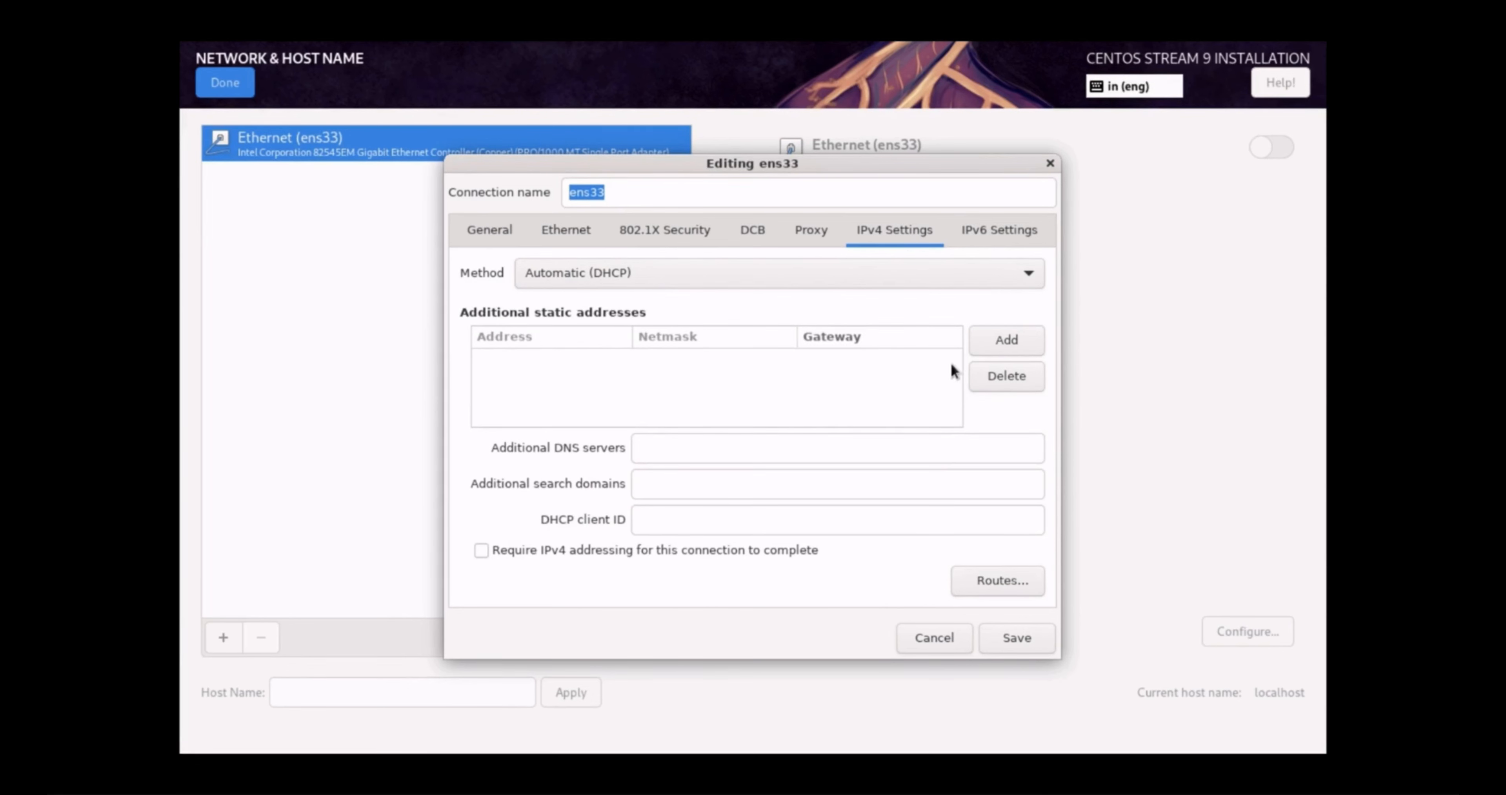
click(894, 268)
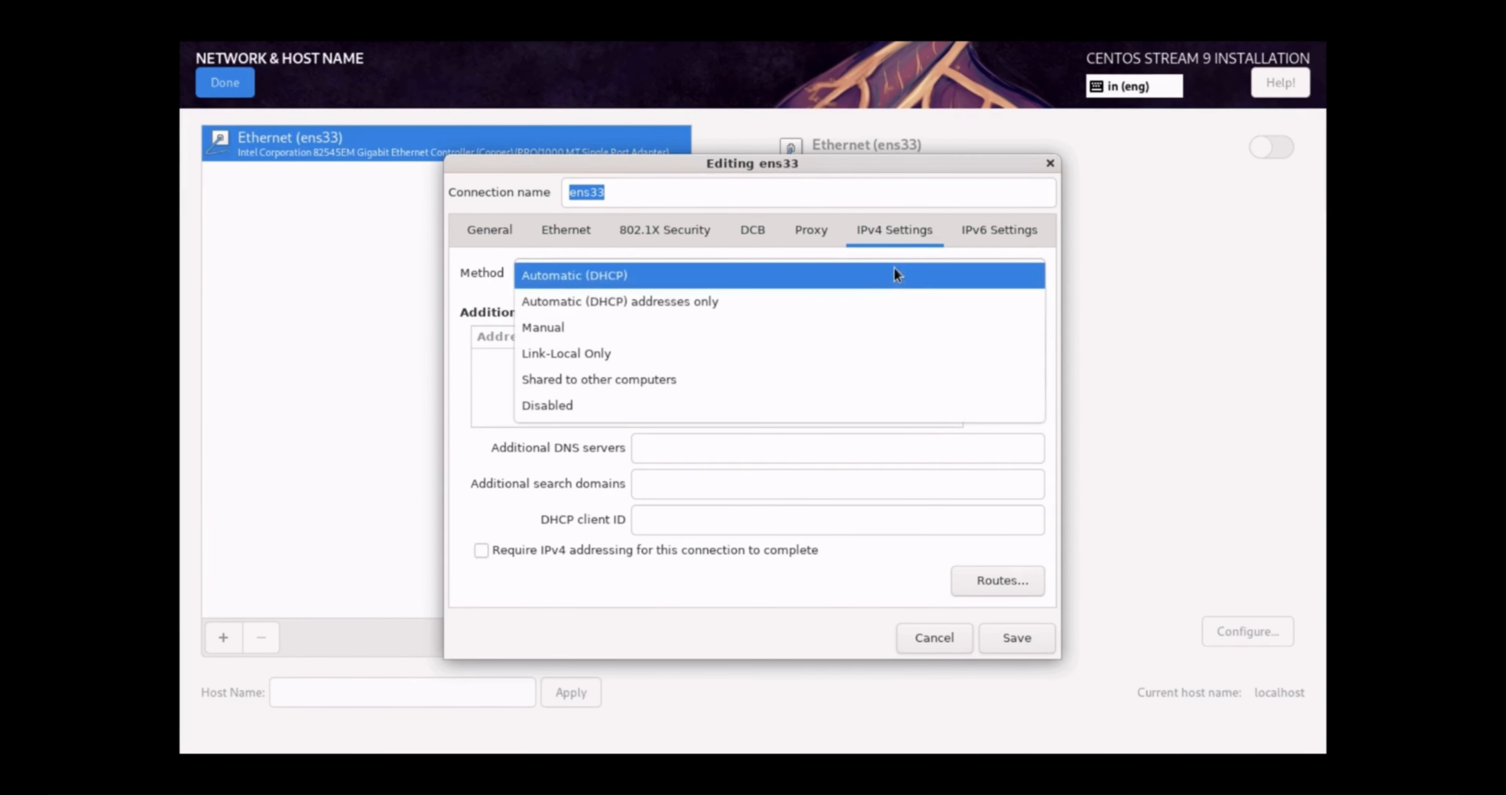
click(687, 326)
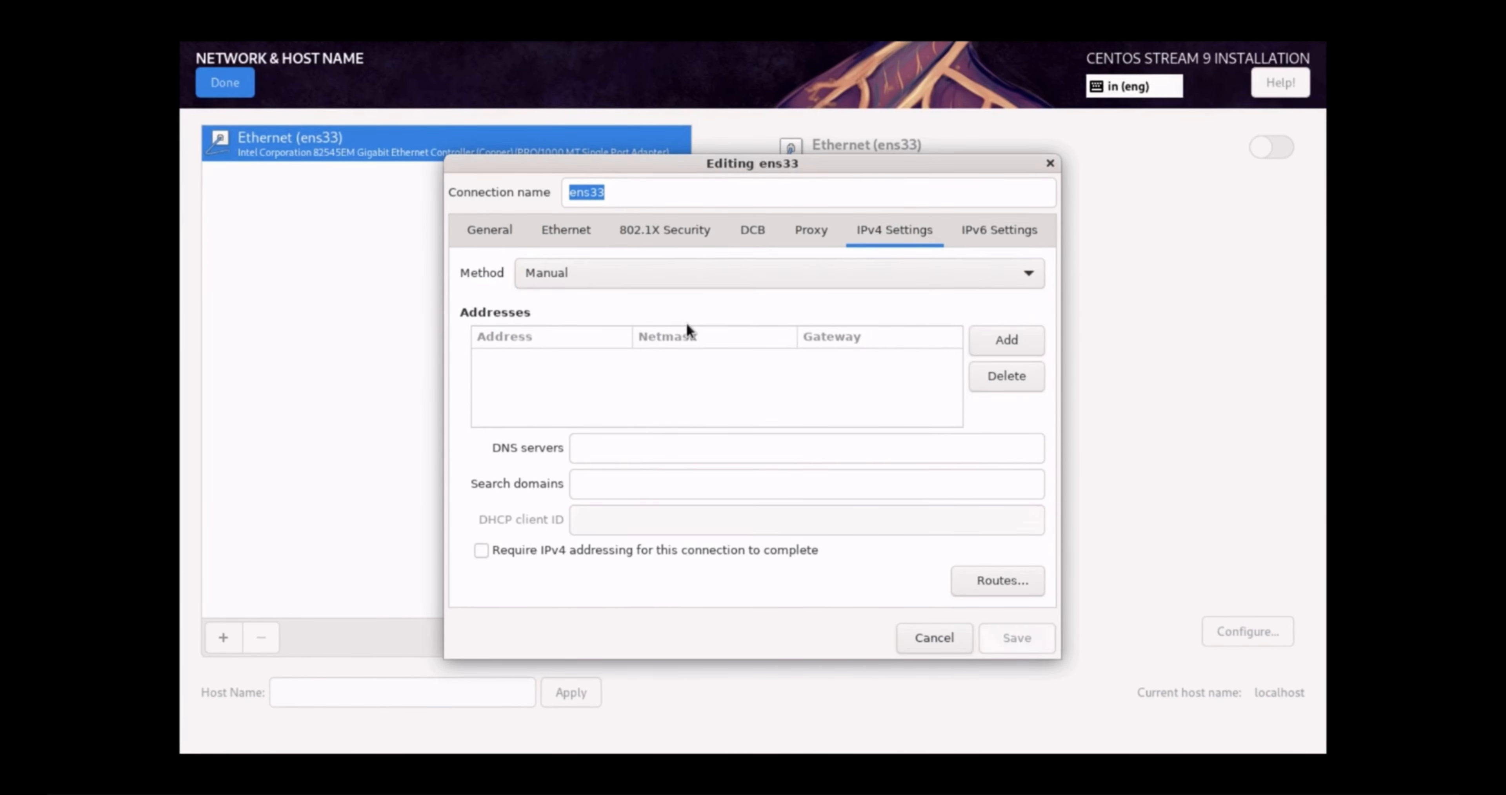
Enter address 192.168.240.200, netmask 24, gateway 192.168.240.1 and DNS server 8.8.8.8
click(1002, 349)
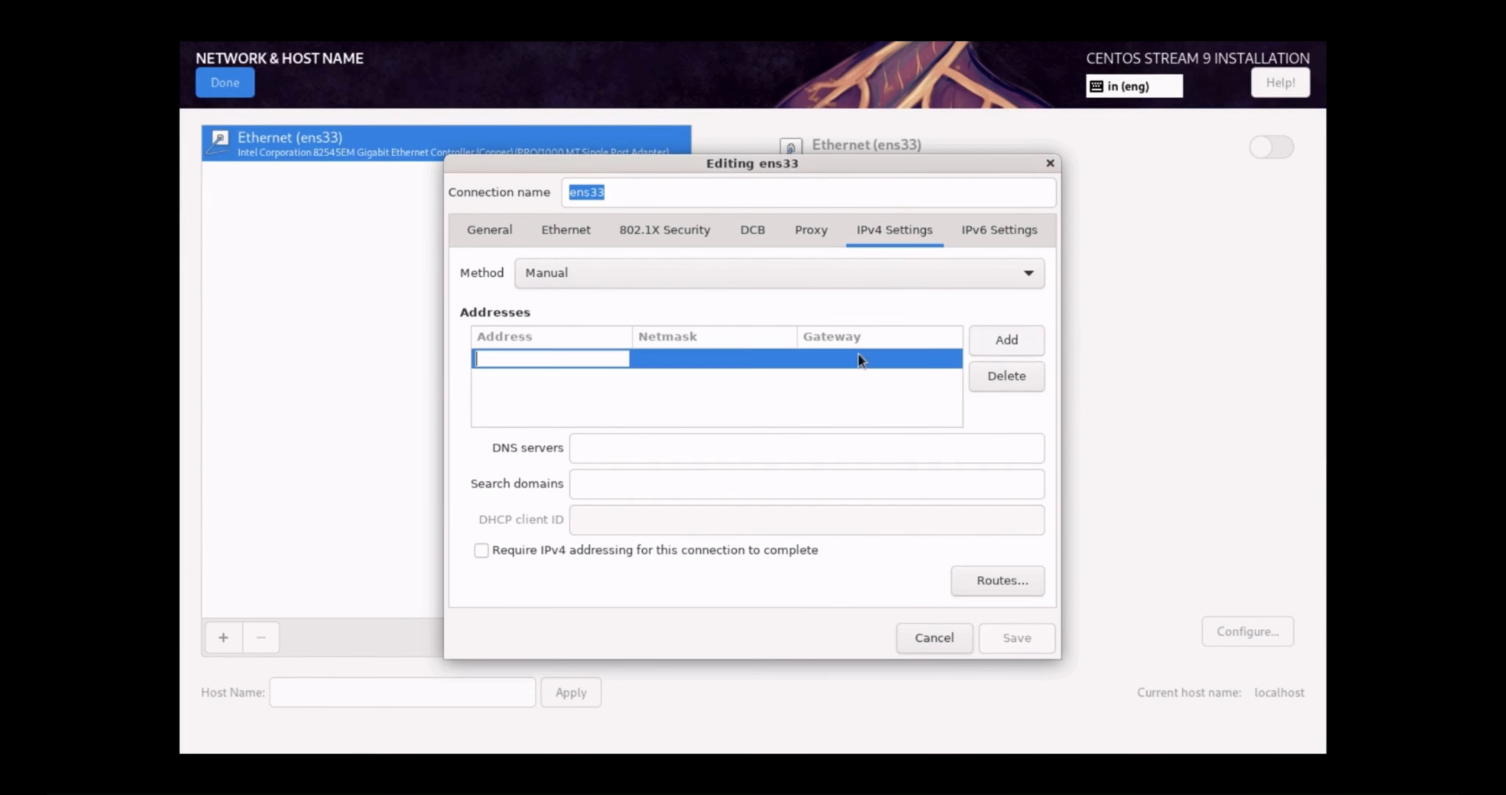
text(192.)
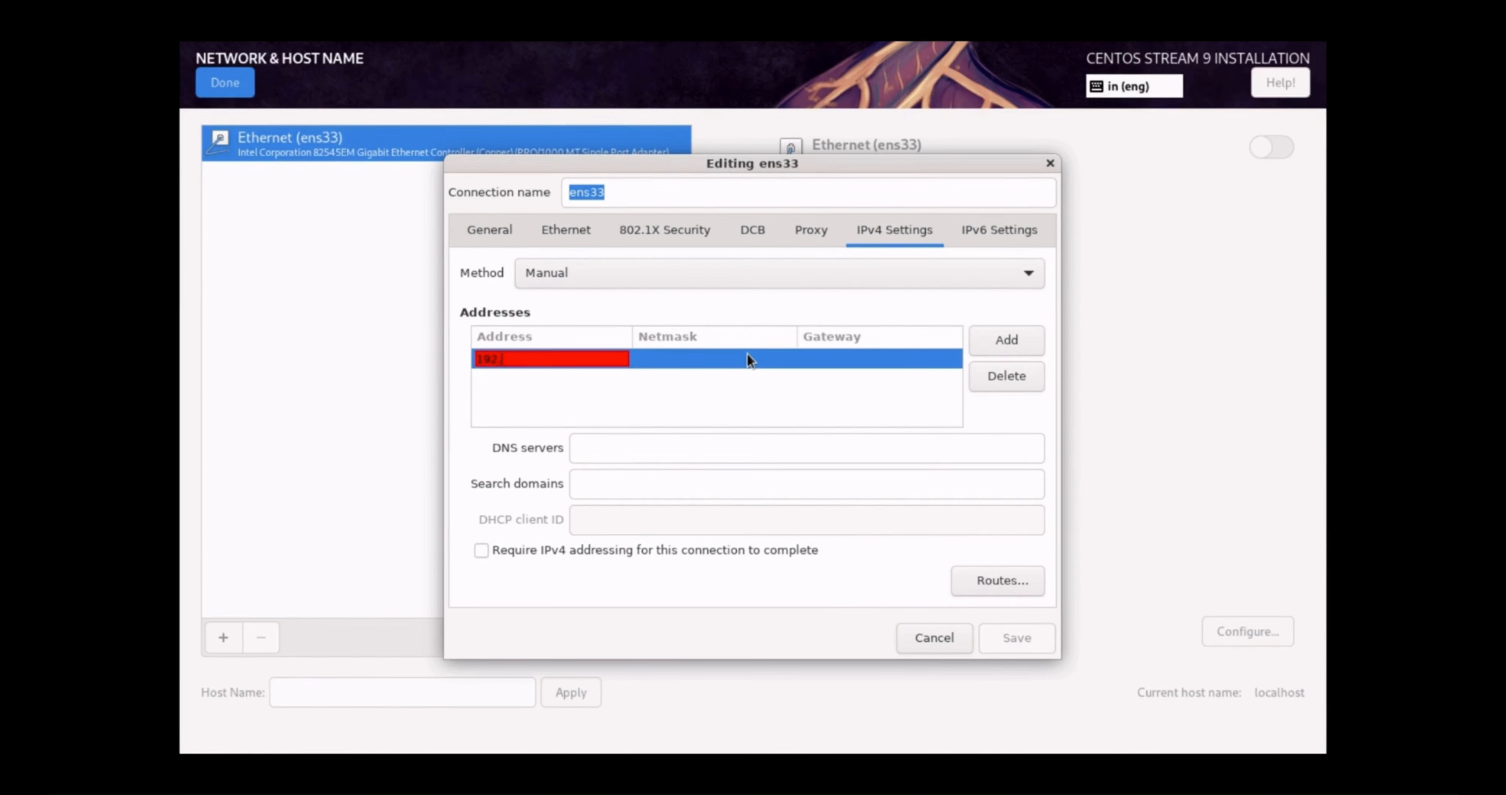
text(168.240.200)
key(Tab)
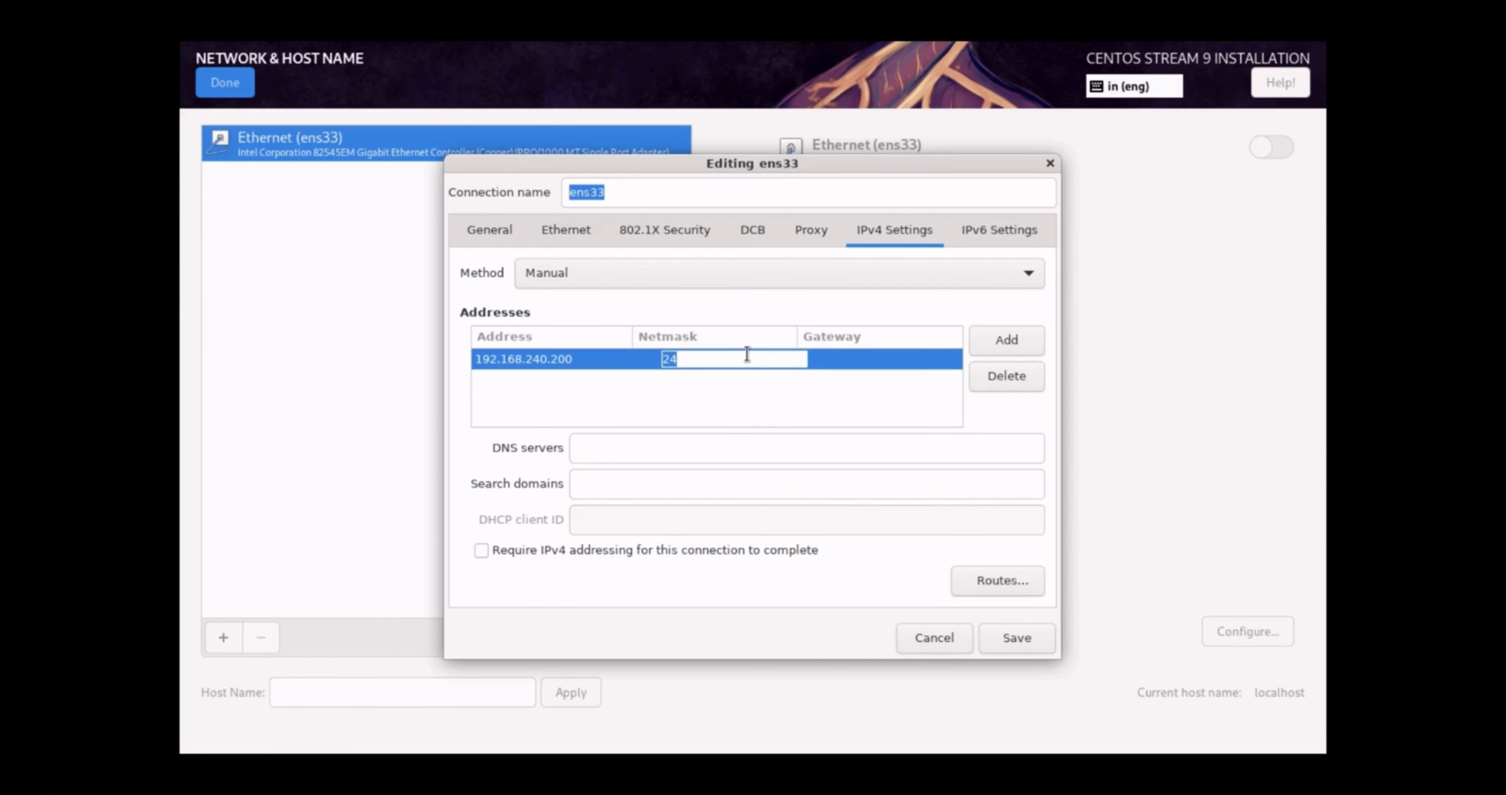
text(24)
key(Tab)
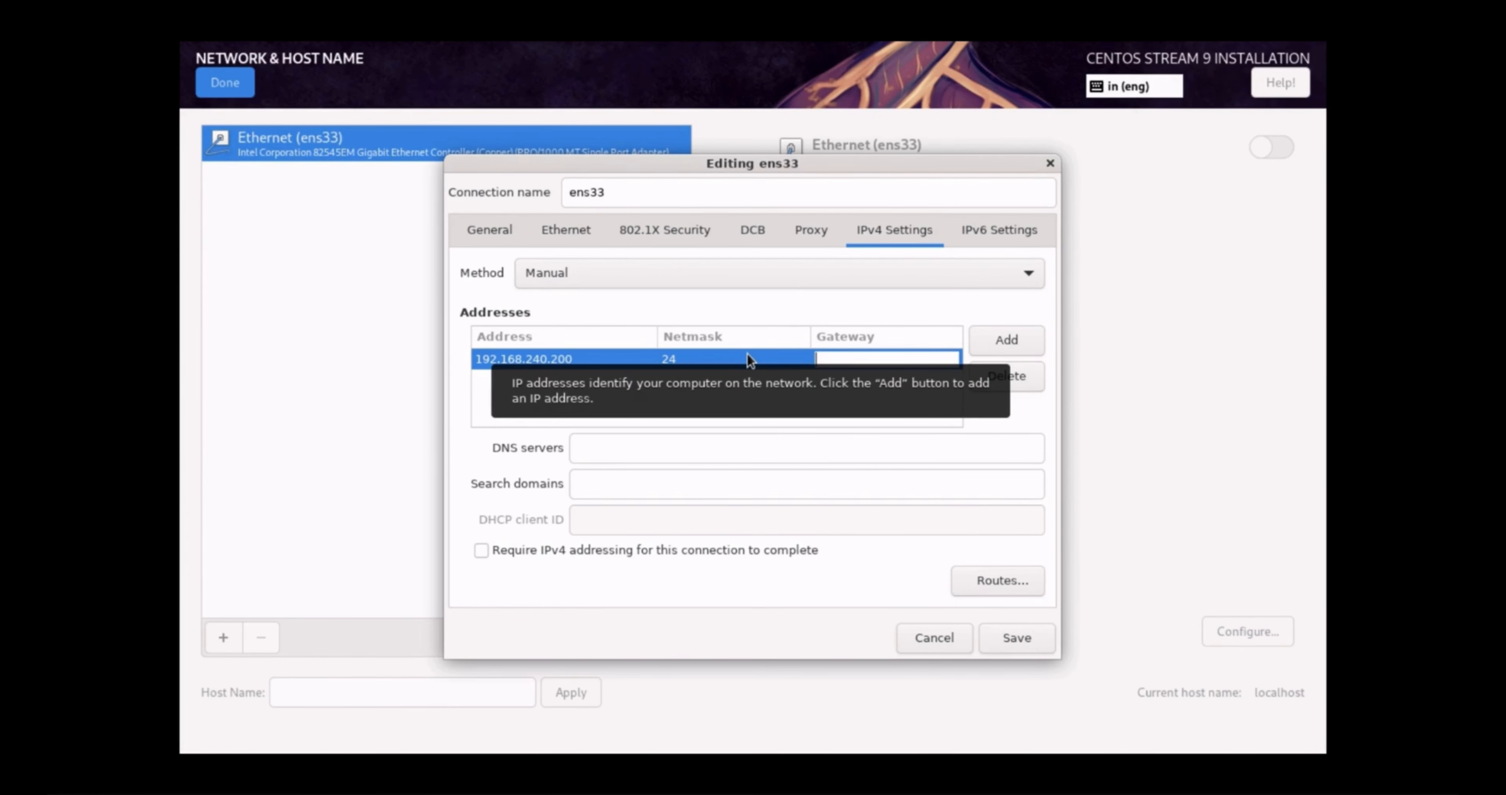
text(192.168.2)
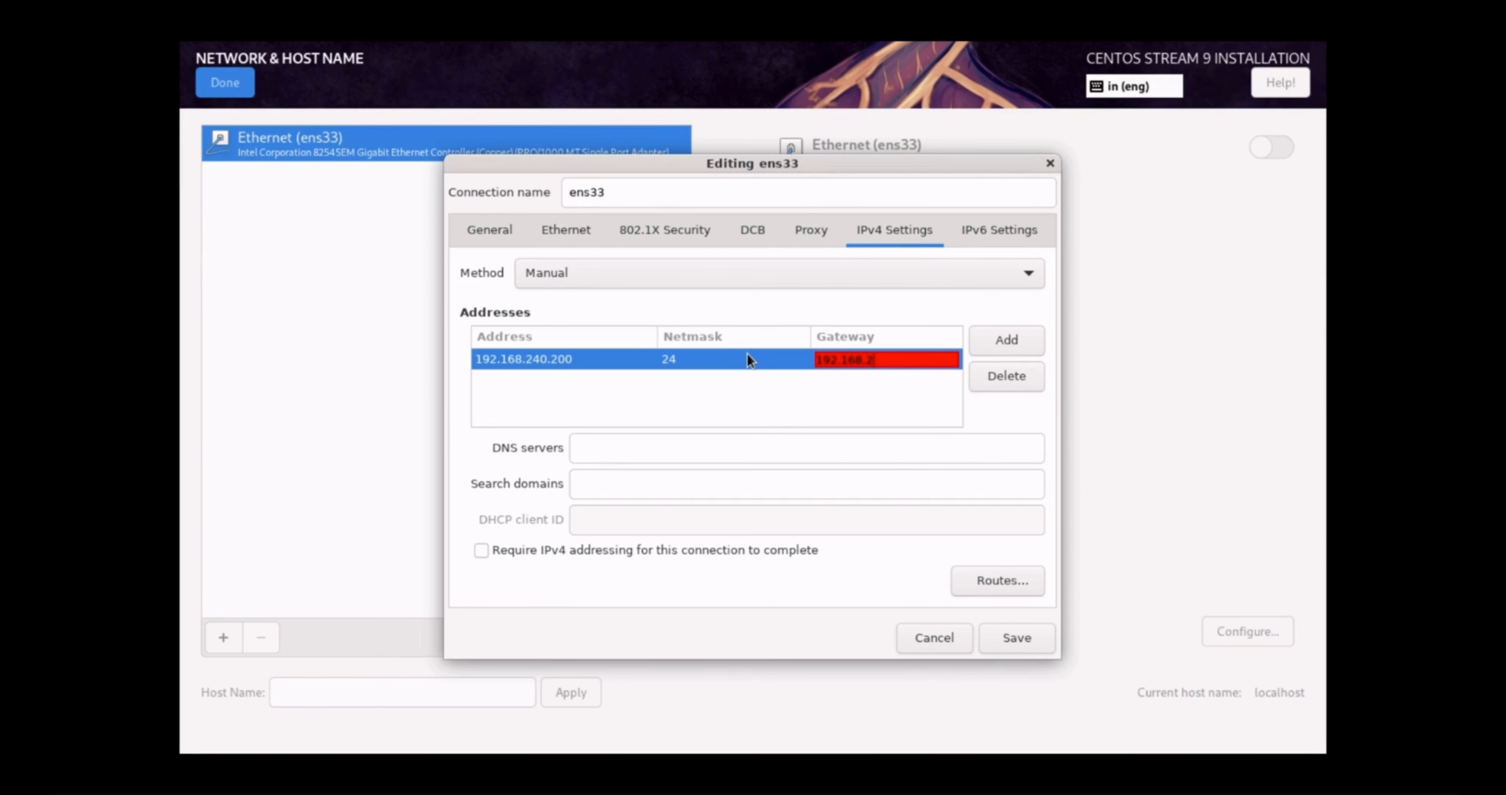
text(40.1)
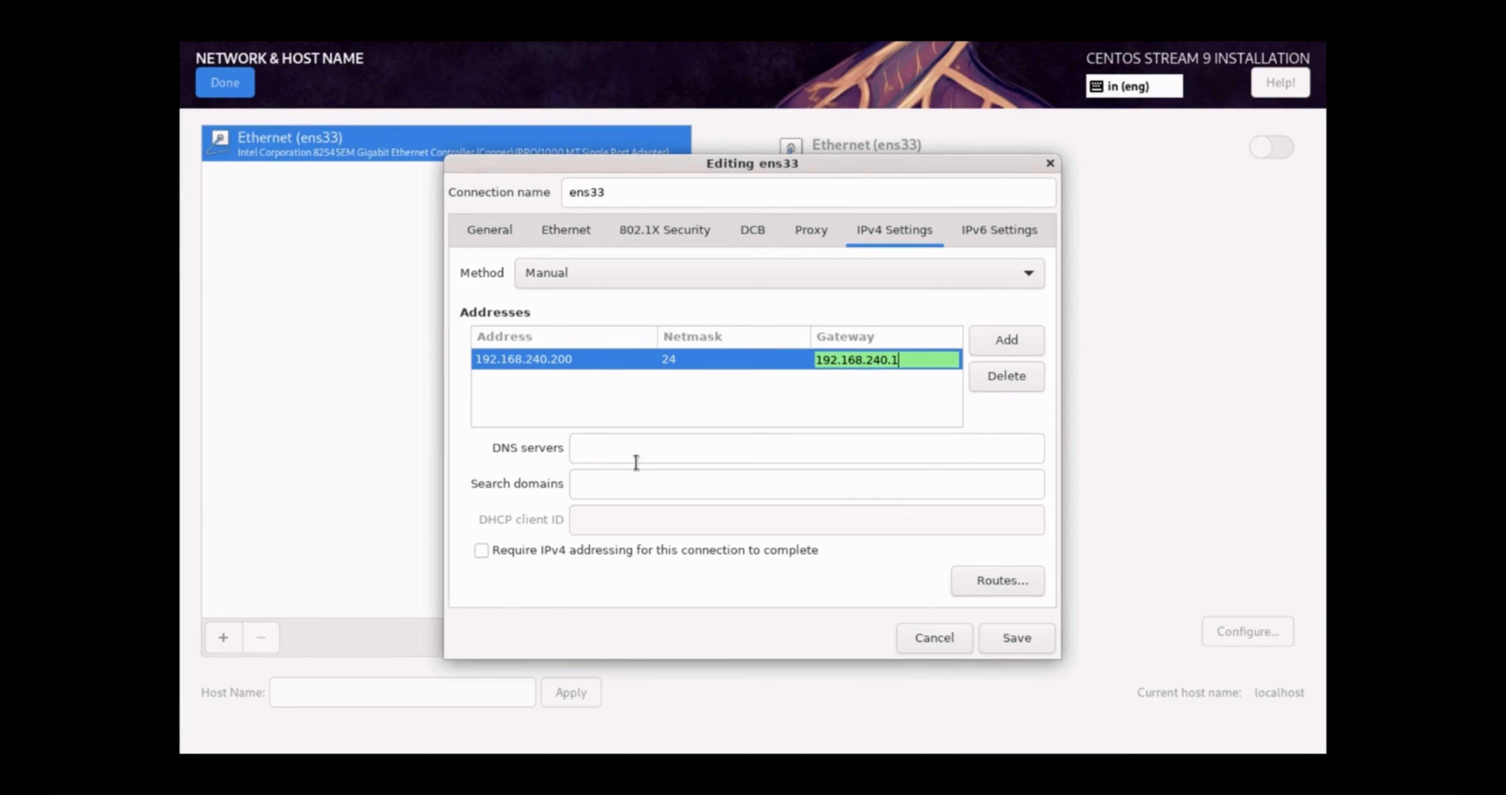
click(646, 456)
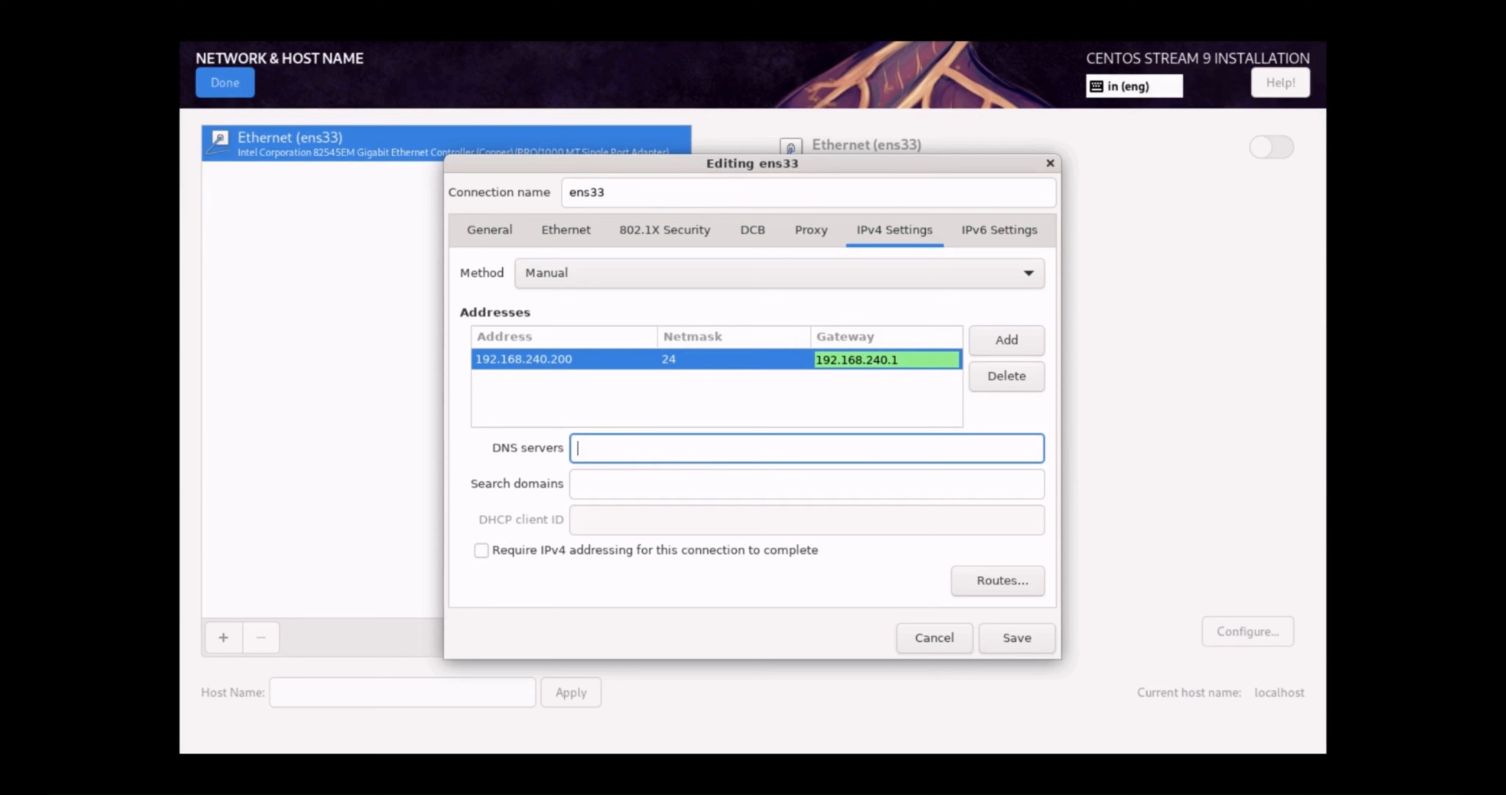
text(8.8.8.8.)
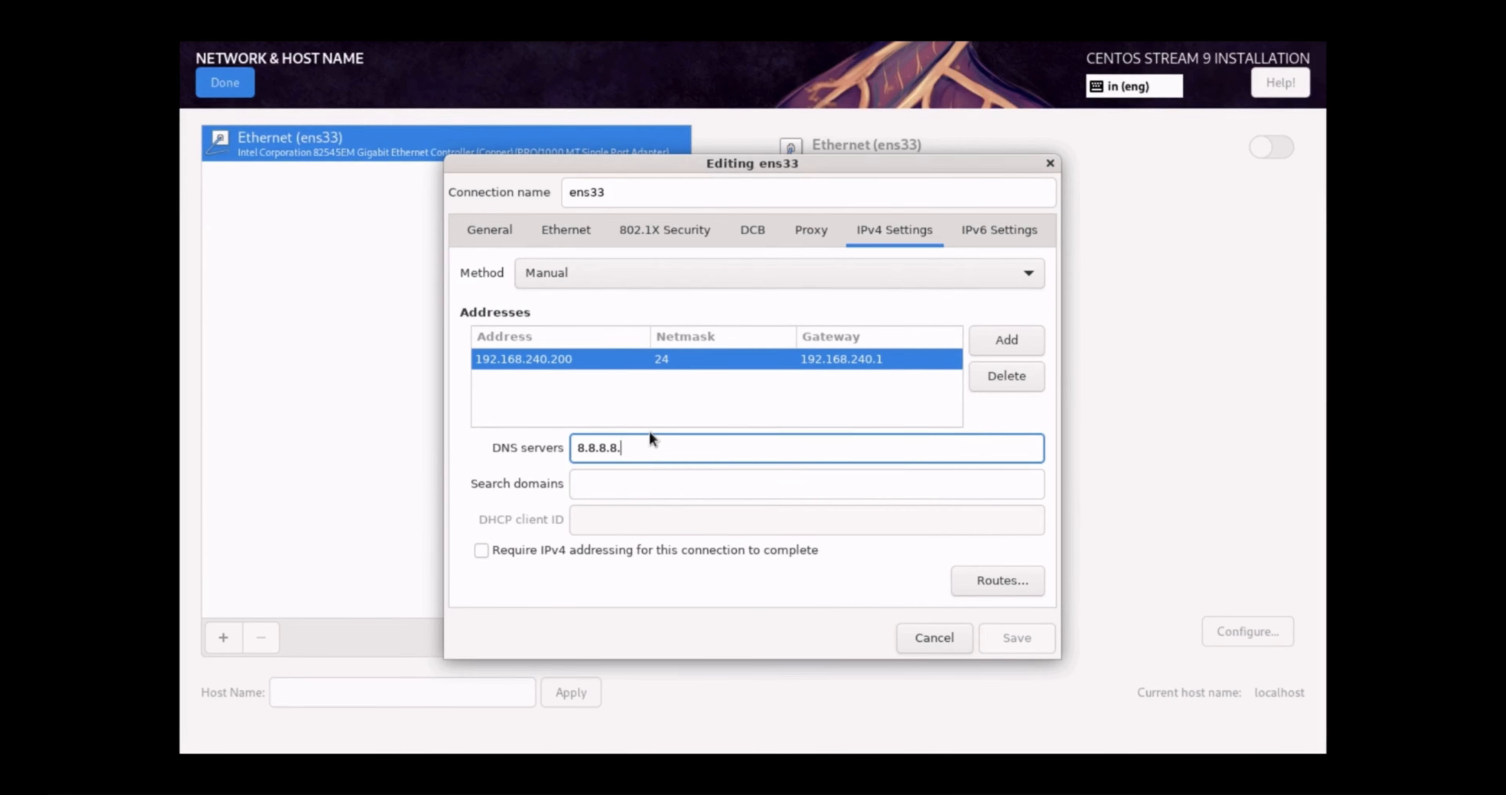
key(BackSpace)
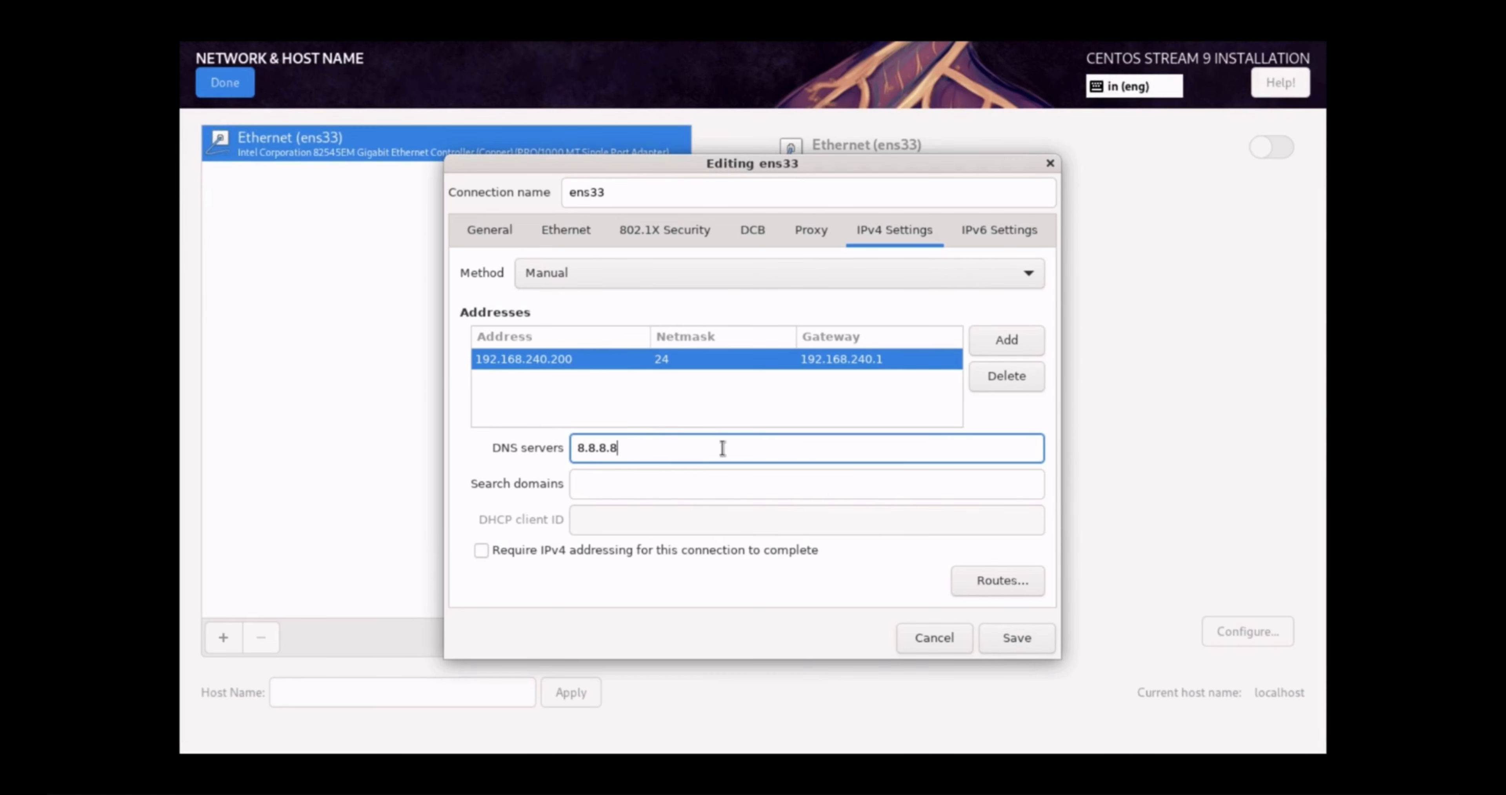
Save the ens33 settings, switch the Ethernet connection on, and return to the summary
click(1011, 637)
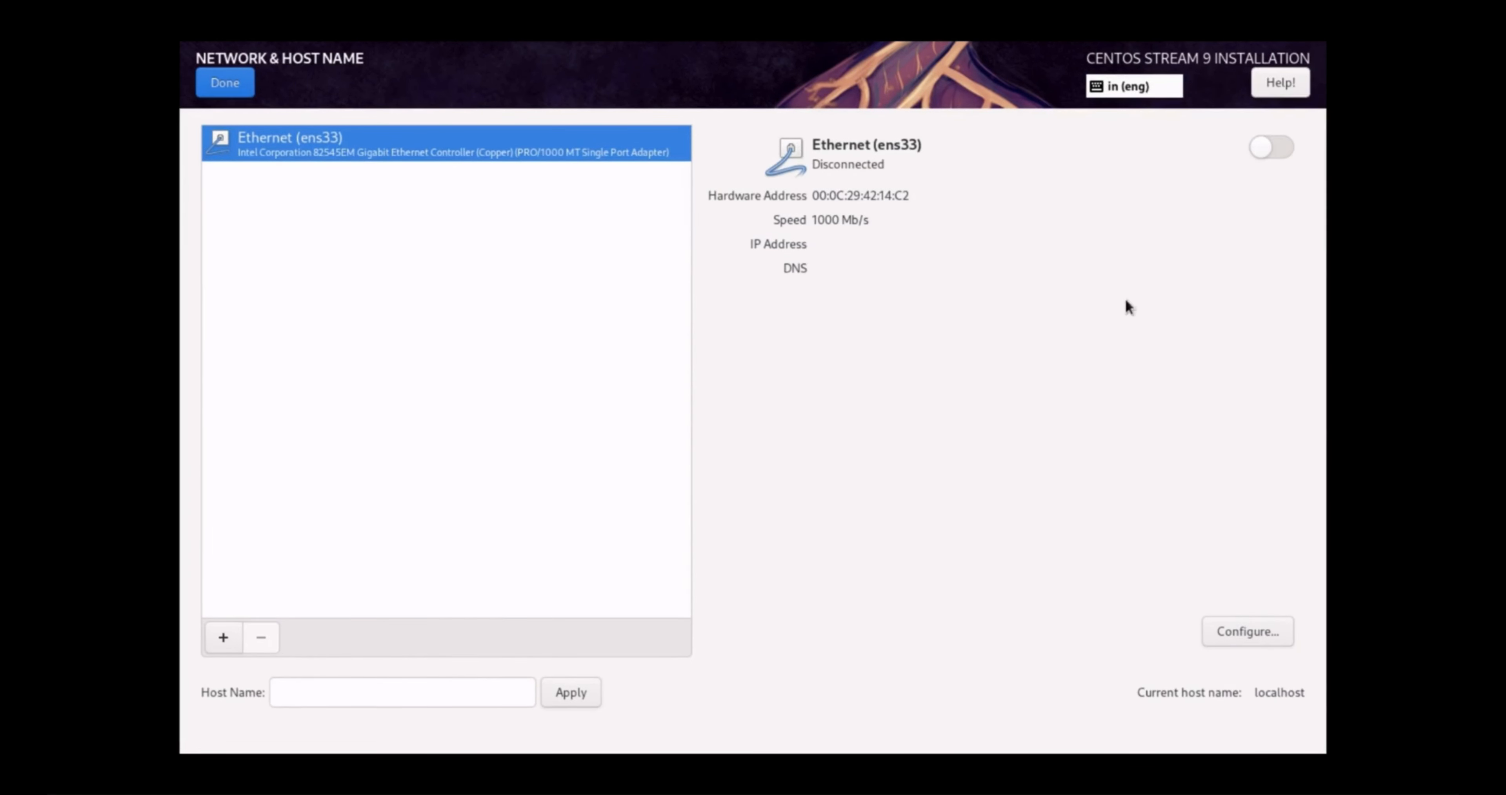
click(1286, 146)
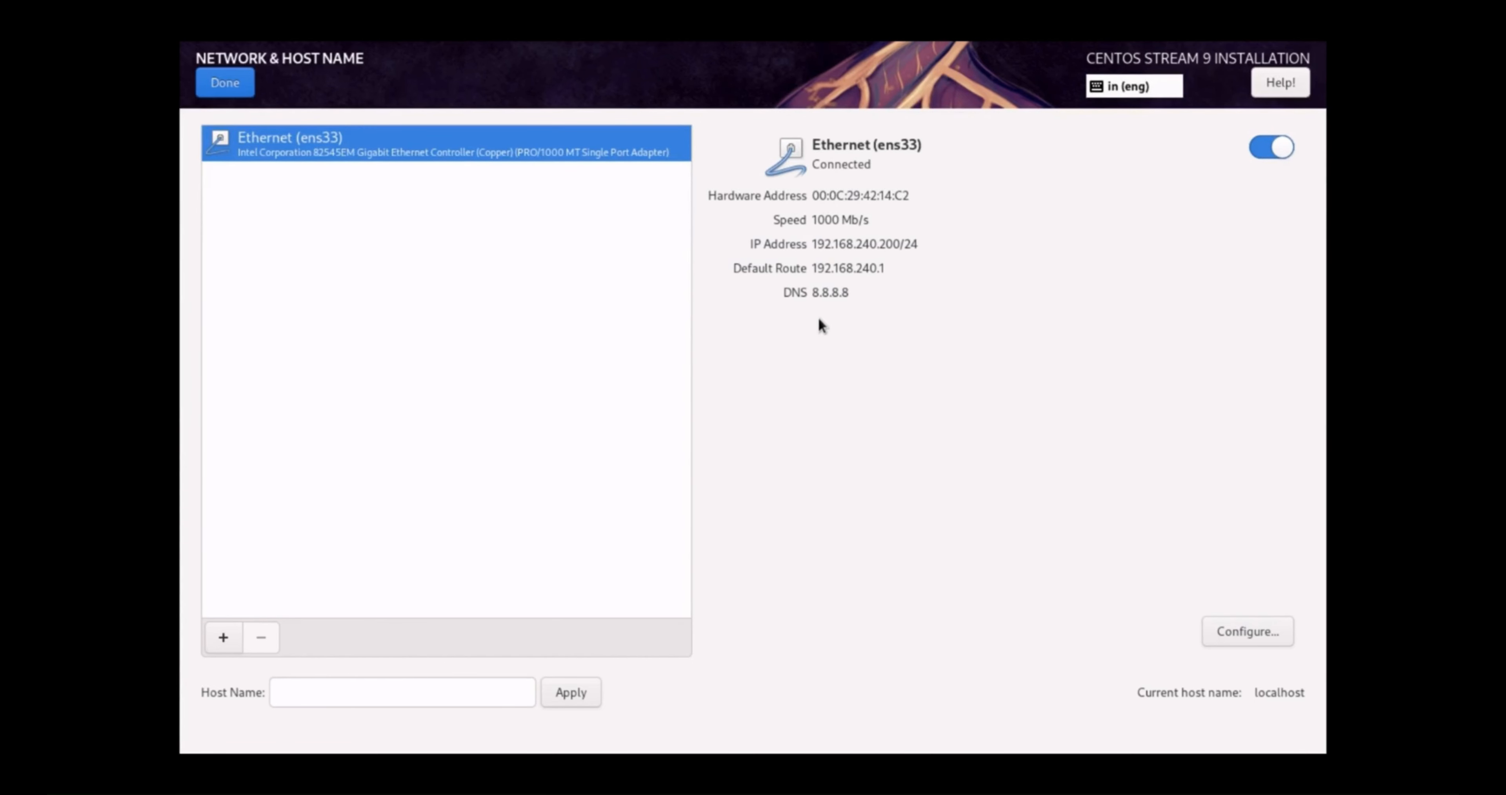
click(225, 82)
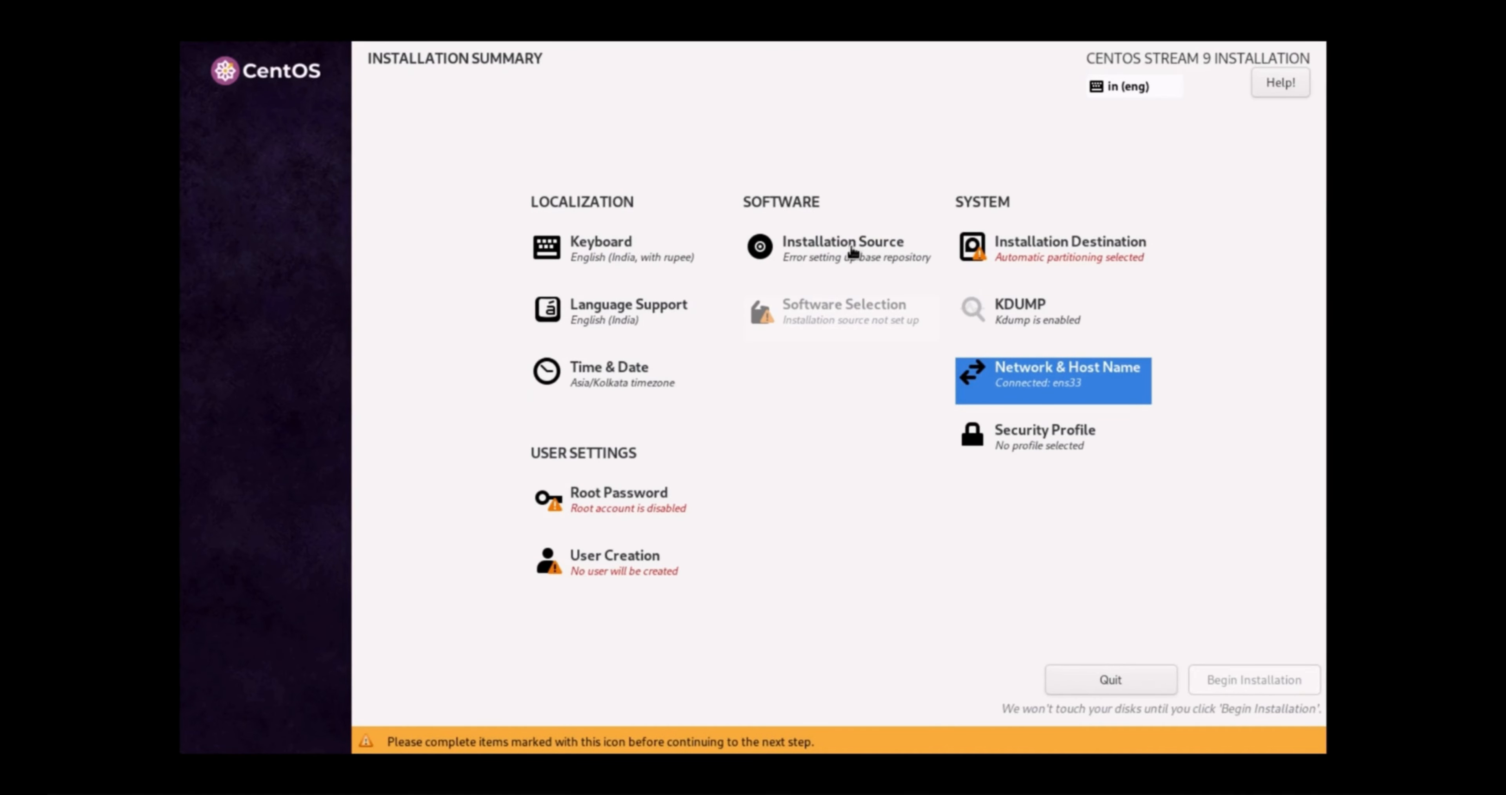
Set the installation source to 'On the network' mirror
click(851, 251)
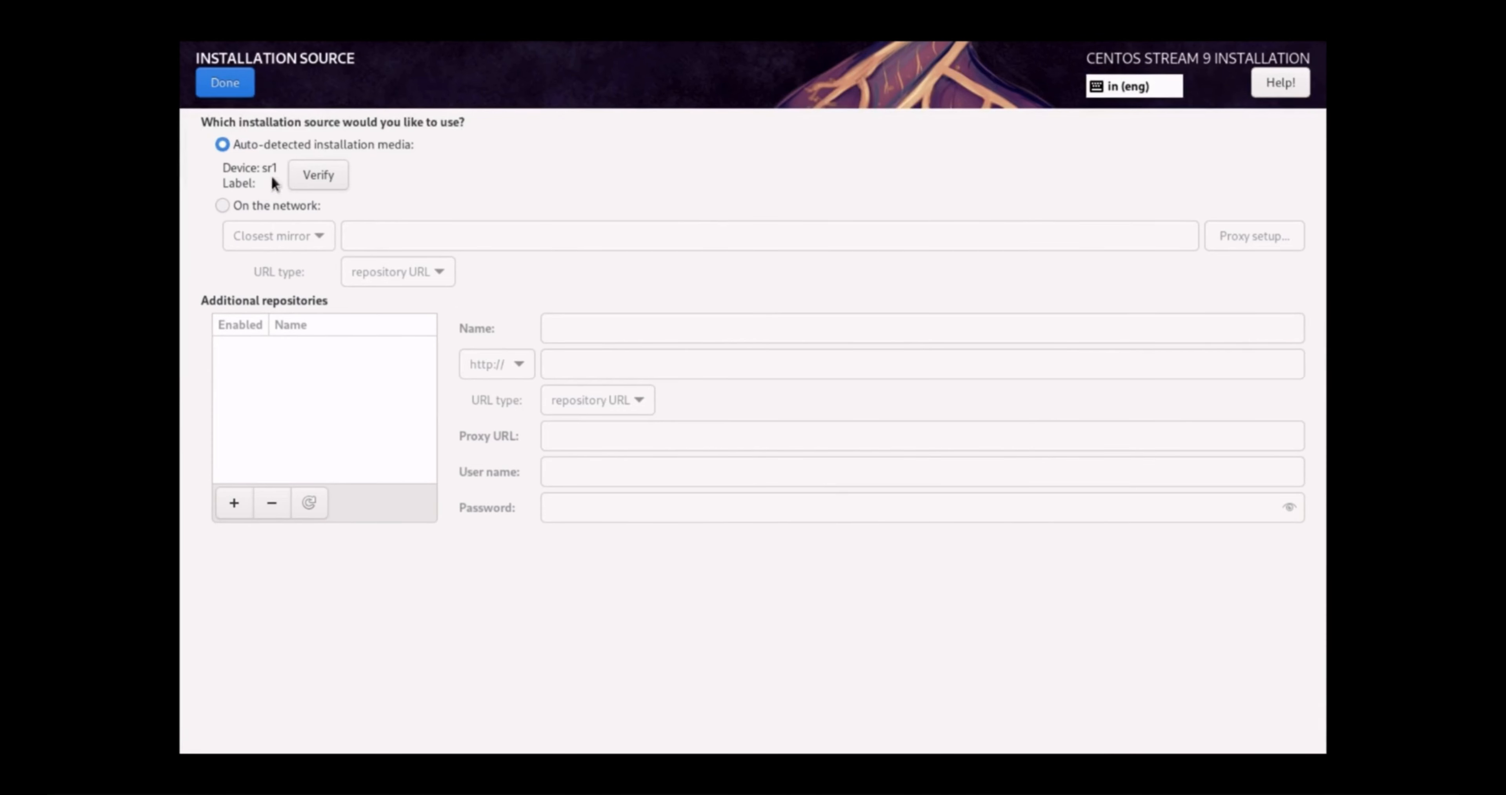
click(223, 205)
click(219, 90)
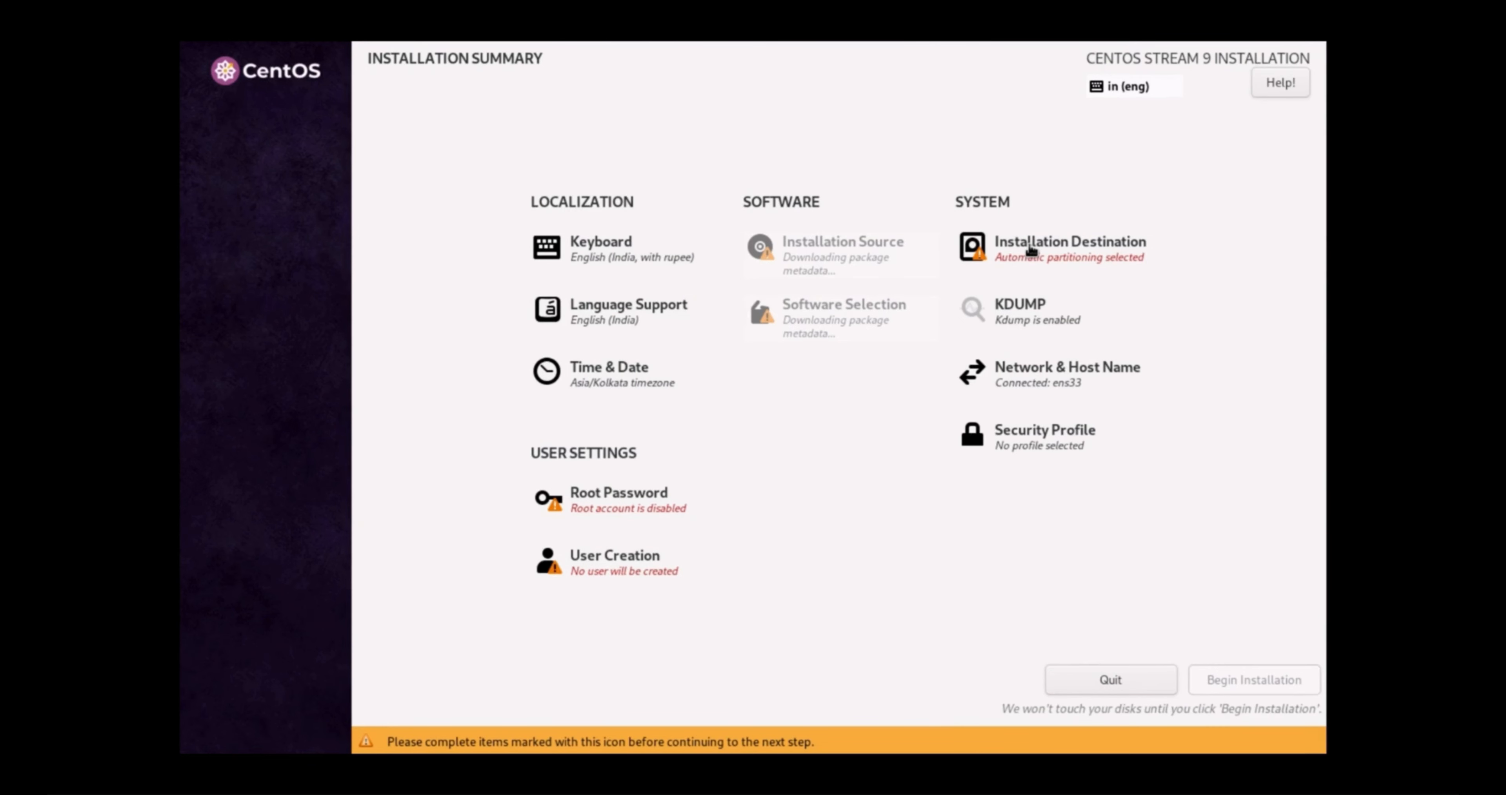
click(1051, 245)
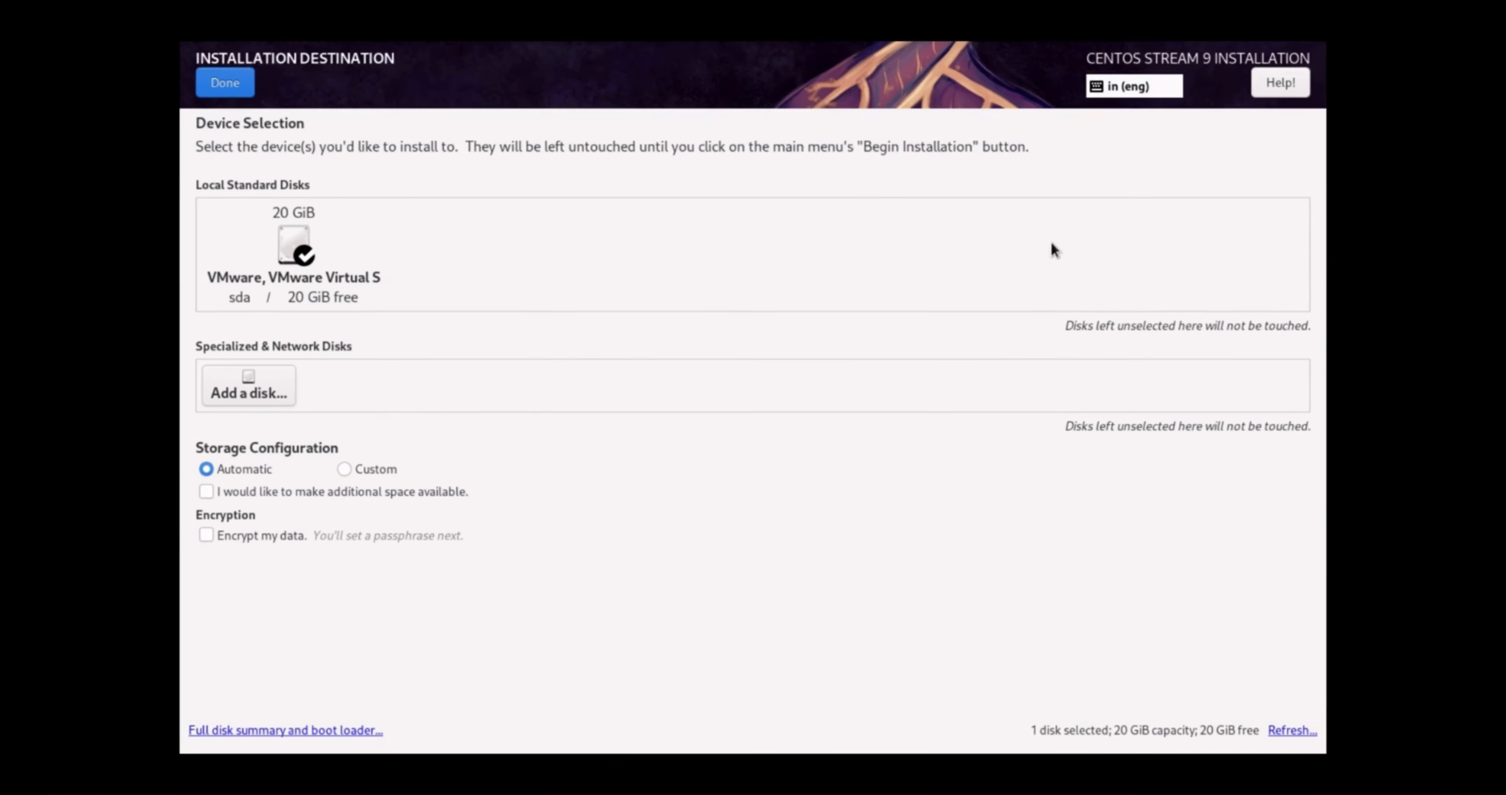
Keep the 20 GiB sda disk selected with Custom storage configuration
click(299, 257)
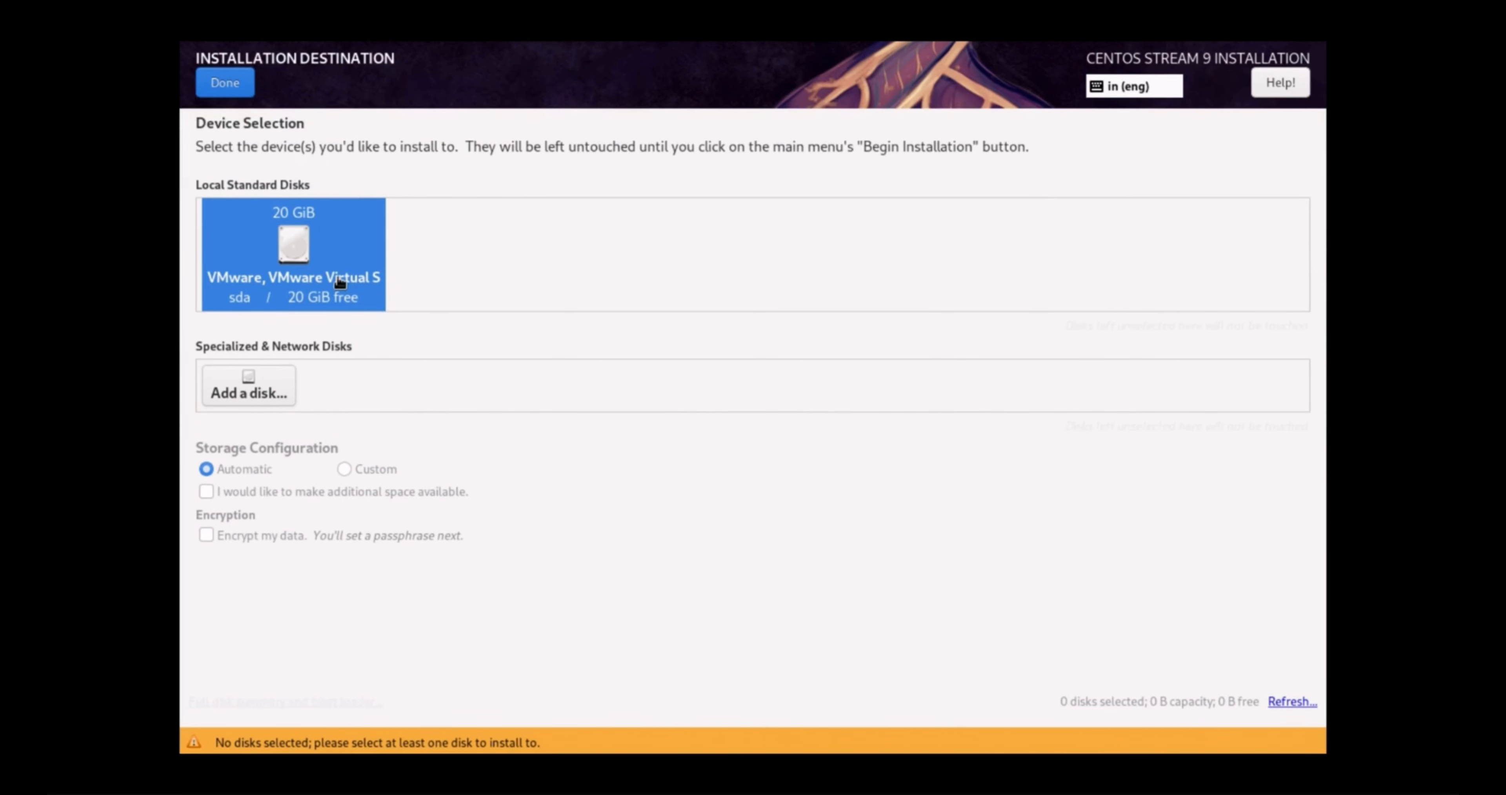
click(306, 256)
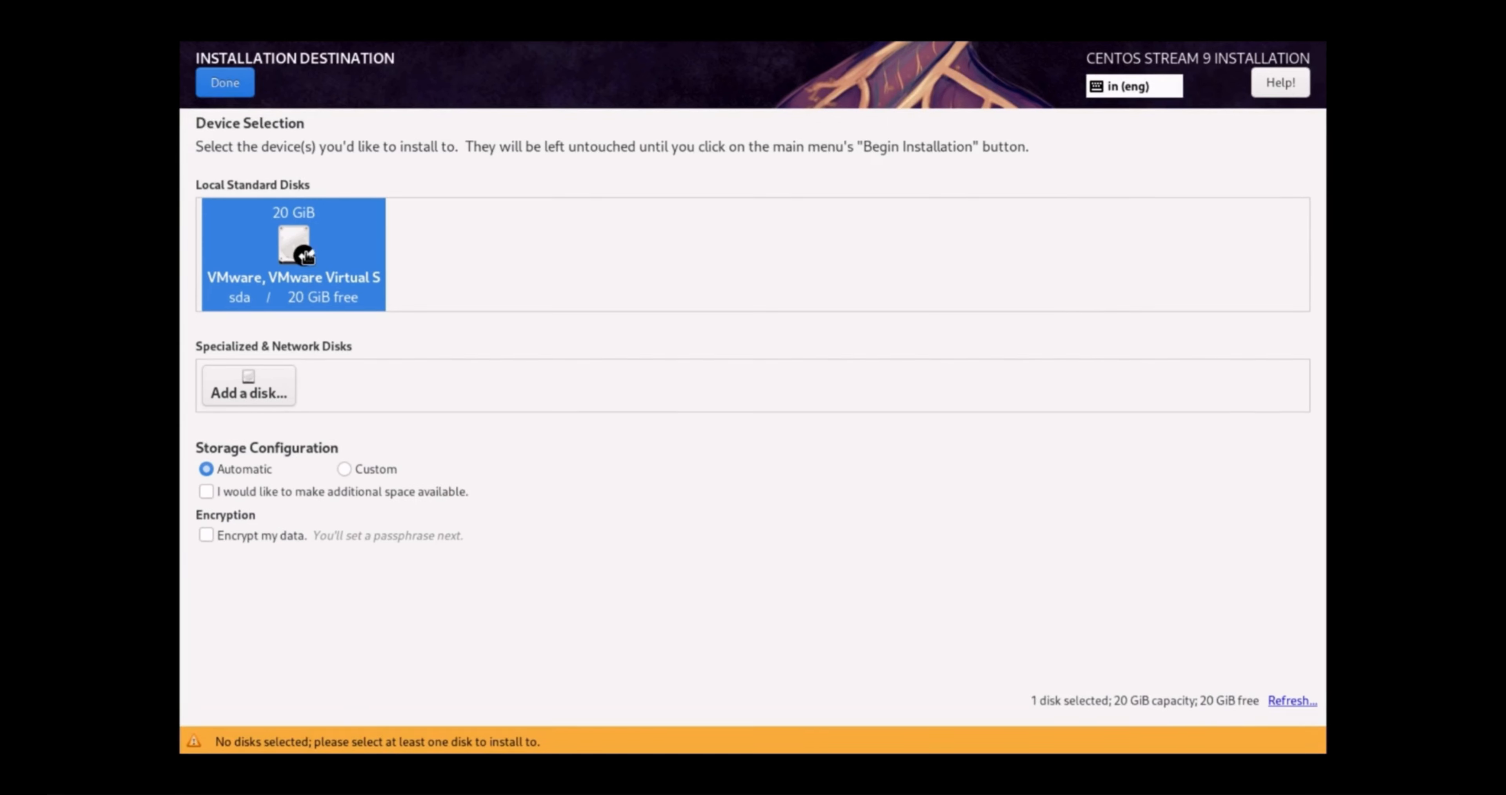
click(345, 469)
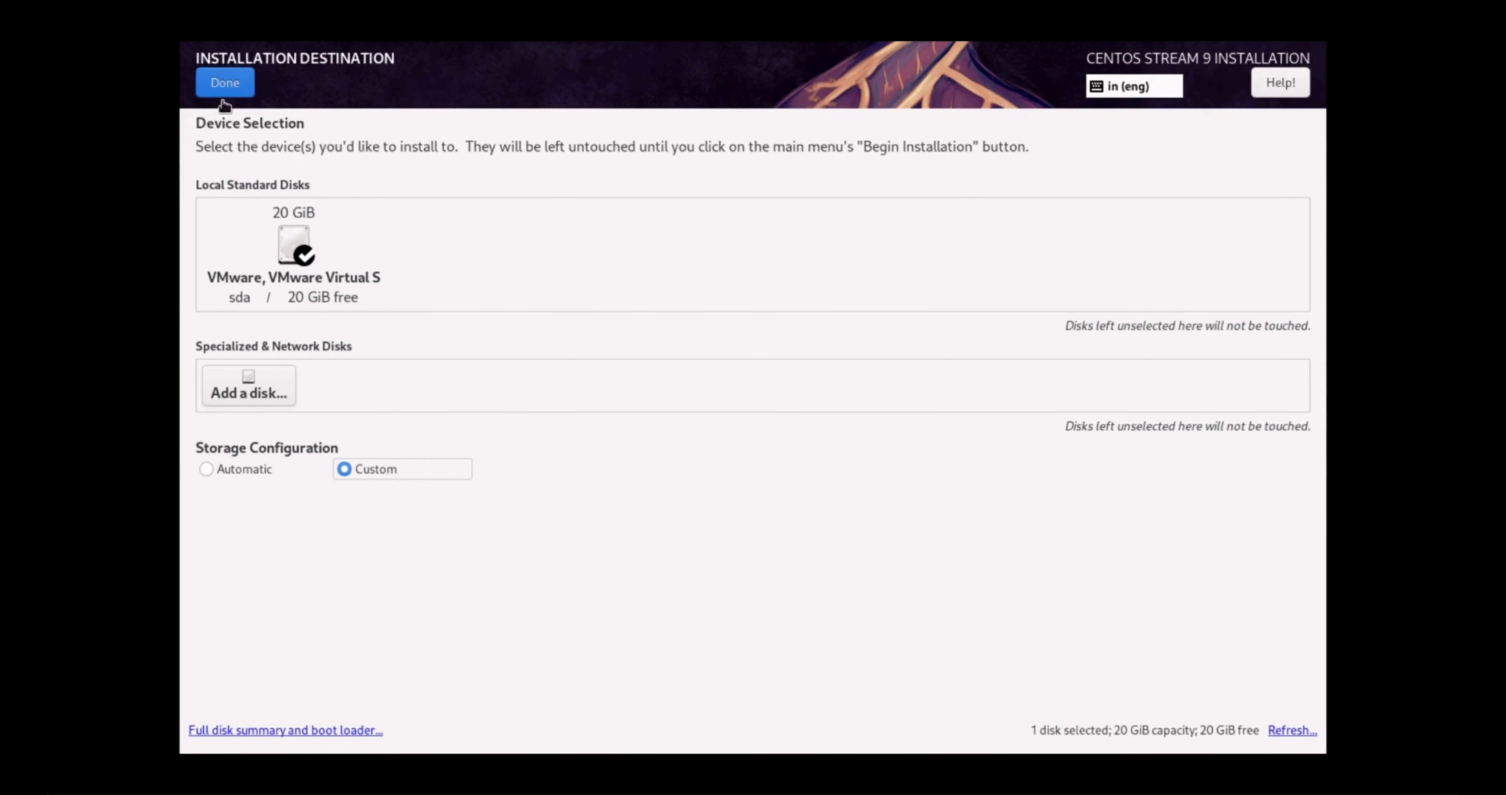
click(231, 81)
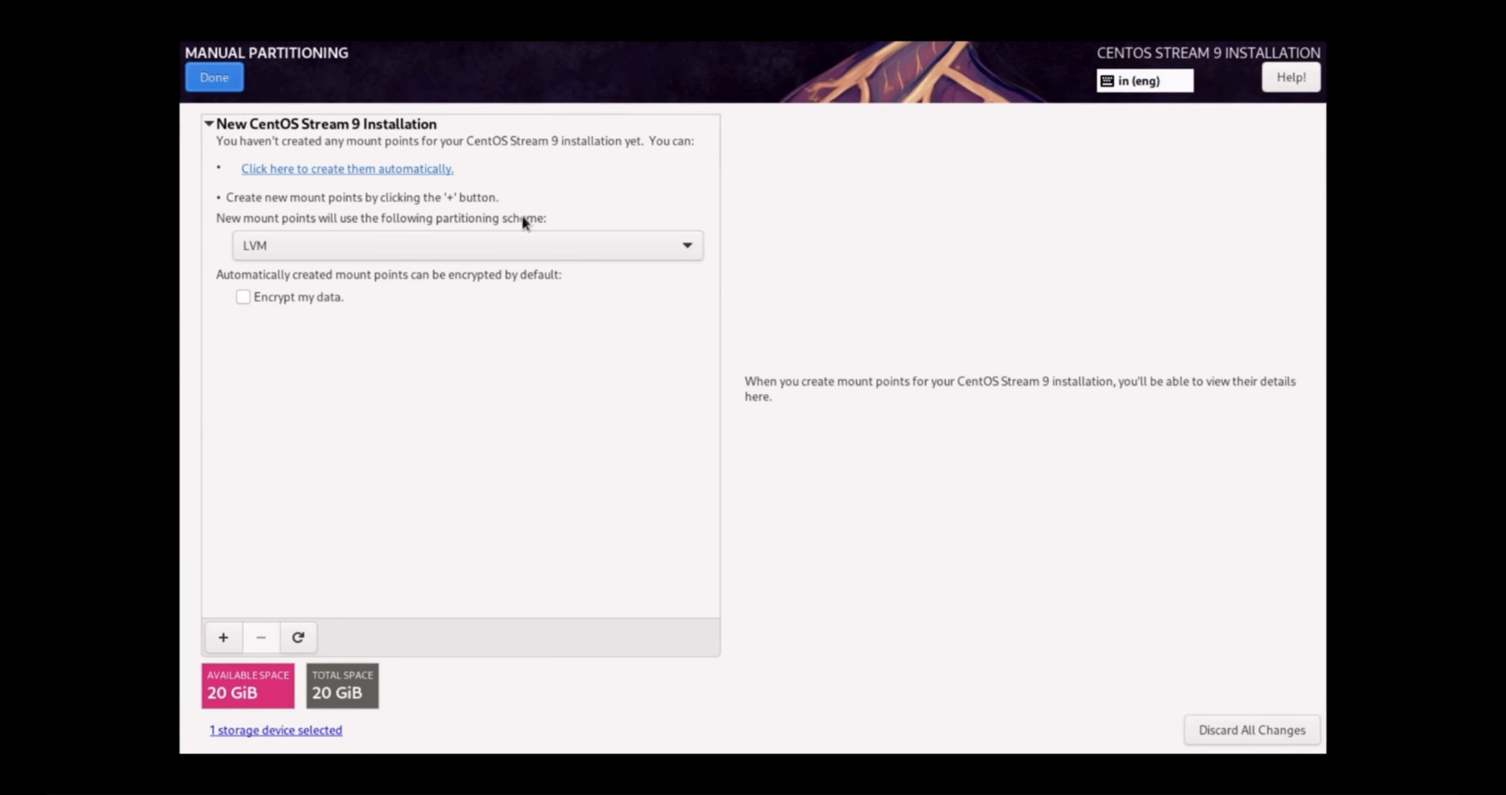
Use the Standard Partition scheme and add a 4G swap mount point
click(326, 251)
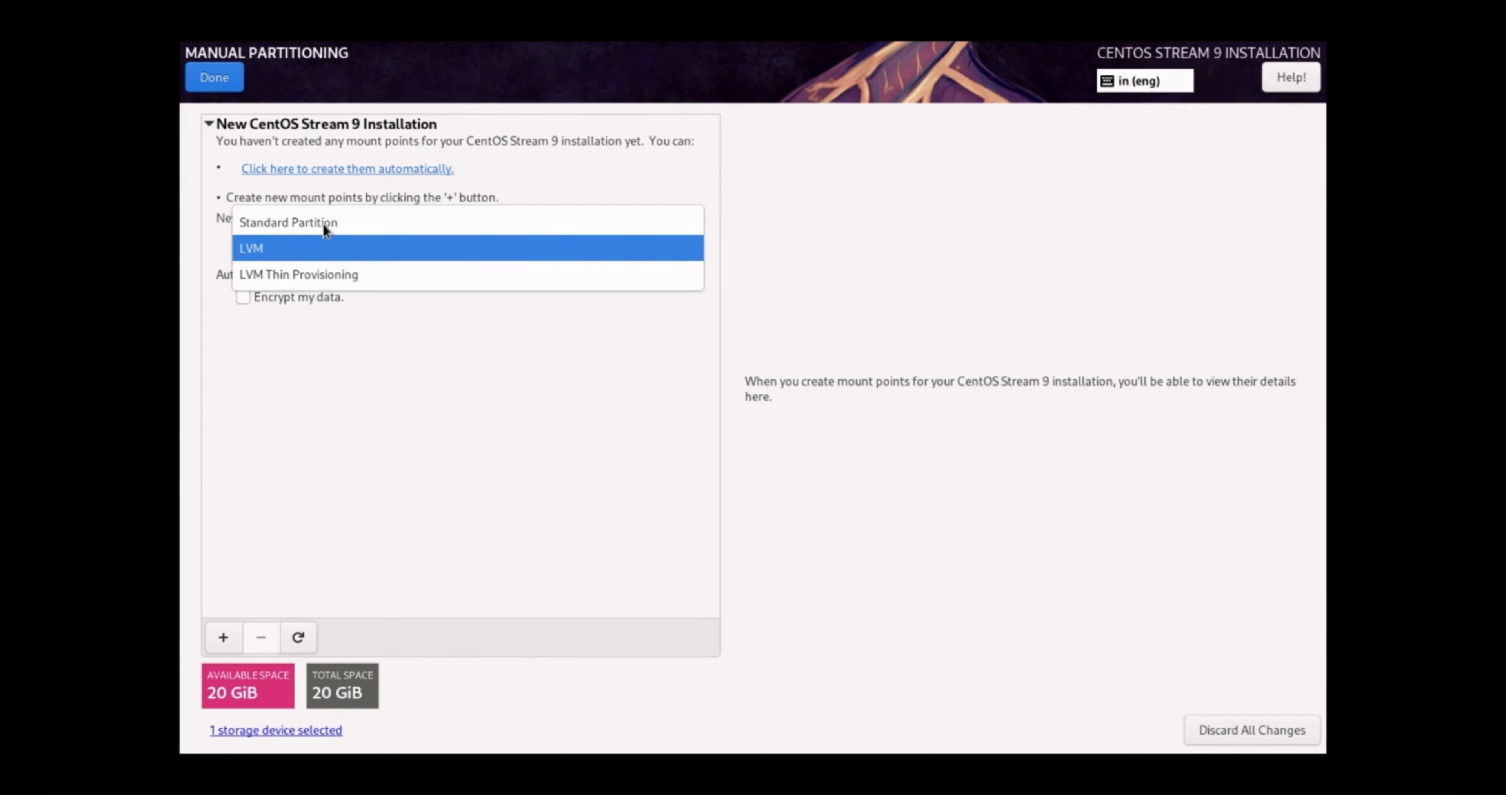
click(323, 224)
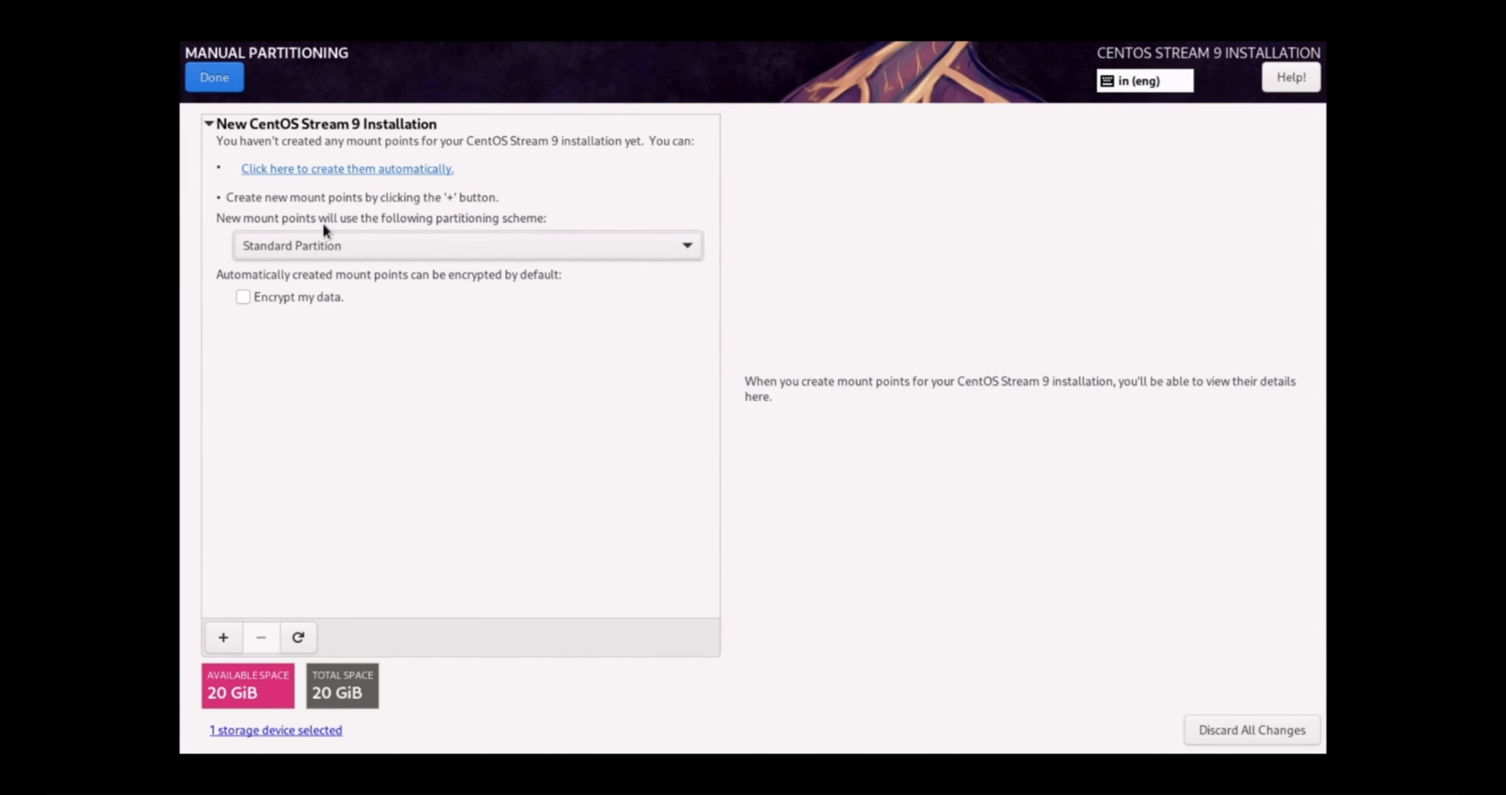
click(224, 637)
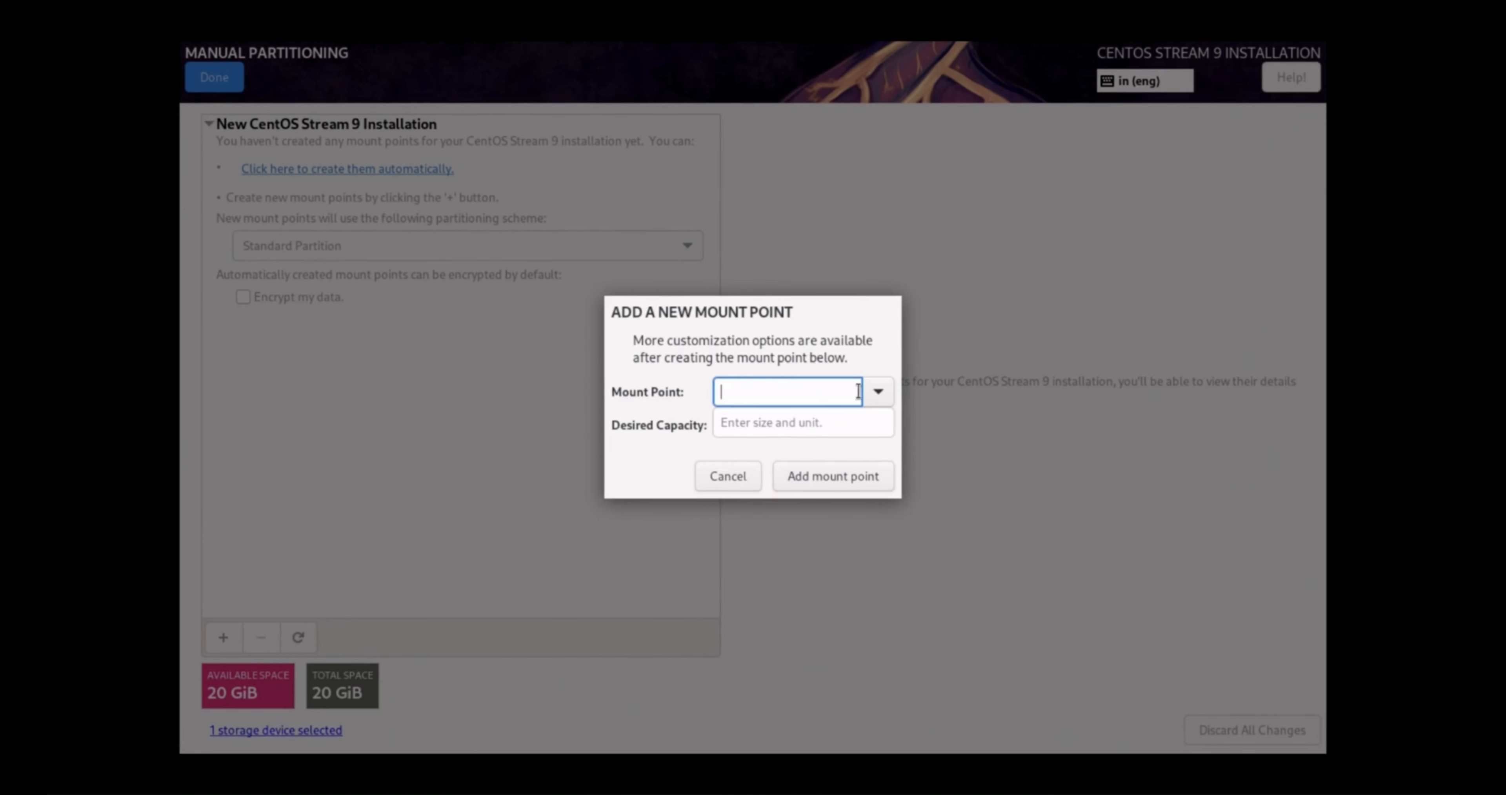
click(878, 393)
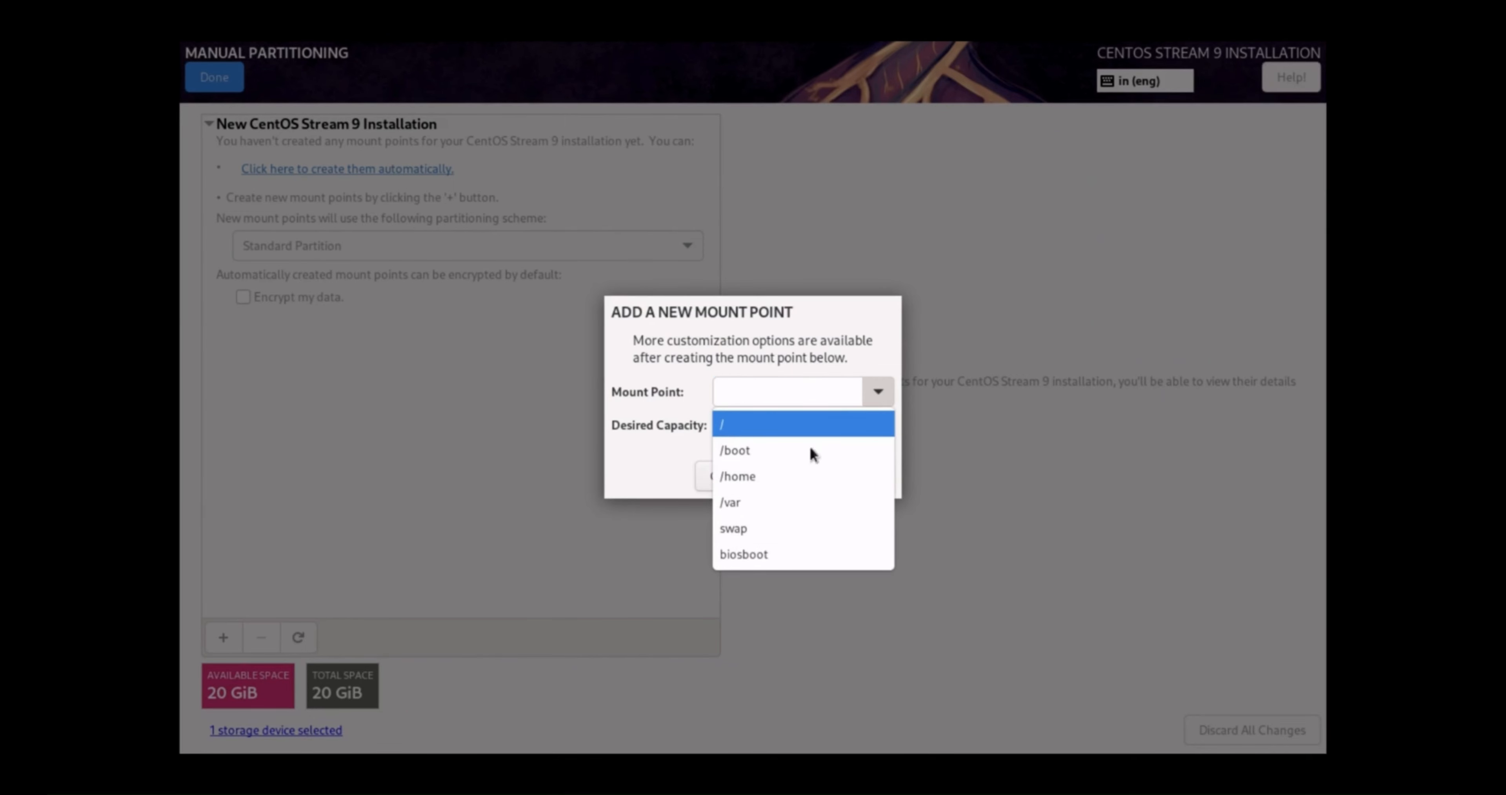
click(762, 527)
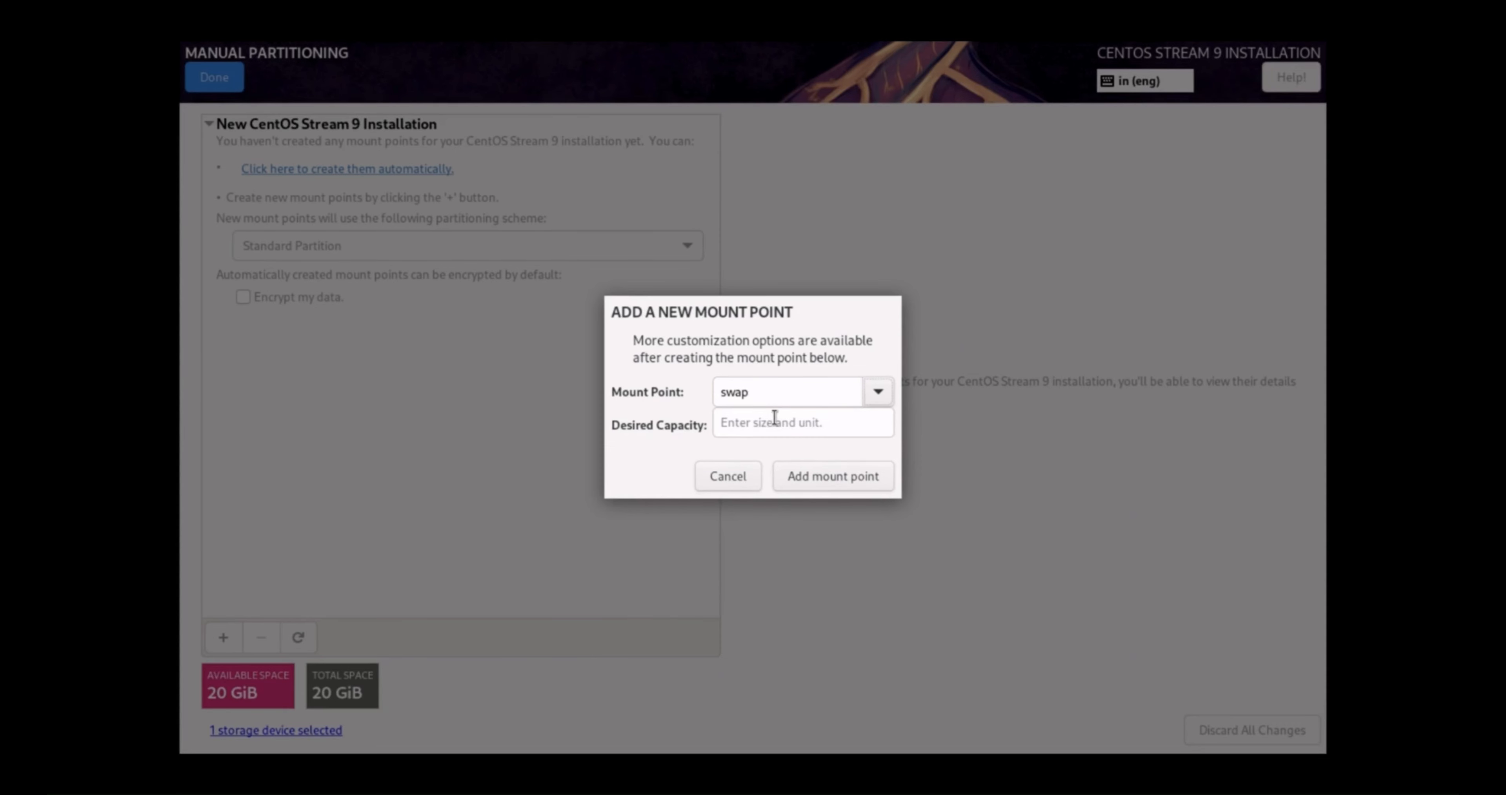
click(775, 417)
text(4G)
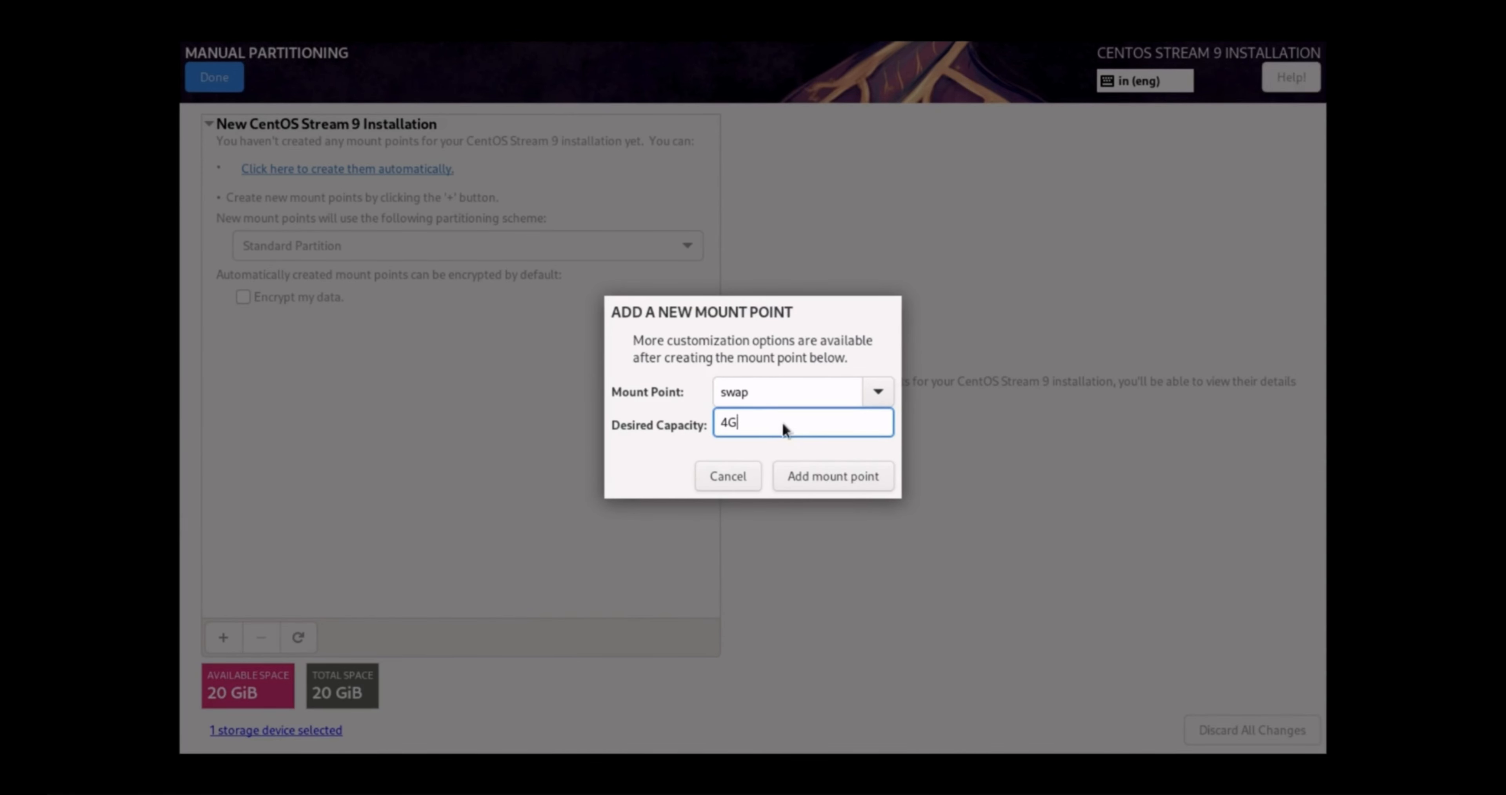
click(814, 474)
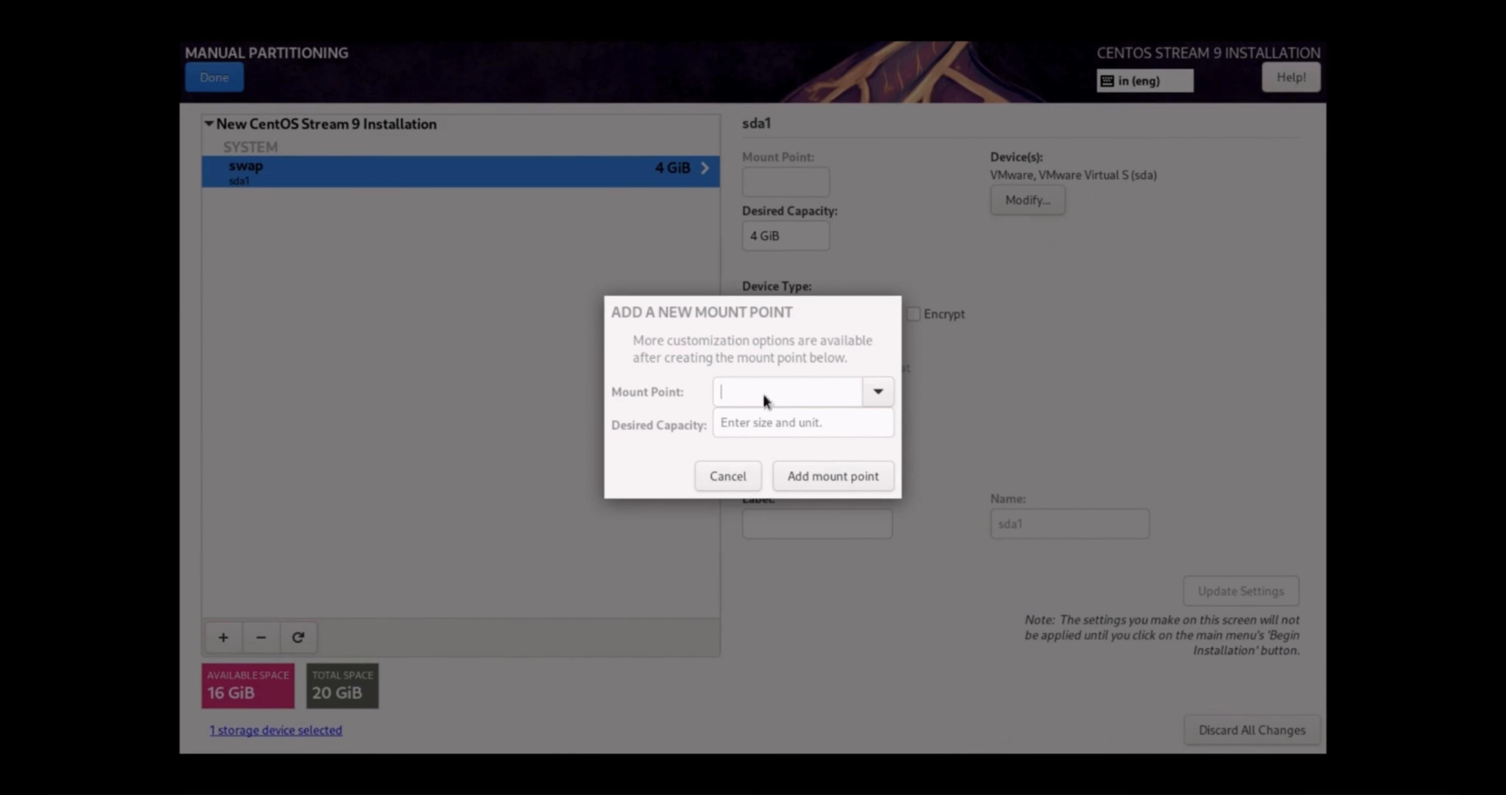
Add a 16G root (/) mount point
click(878, 392)
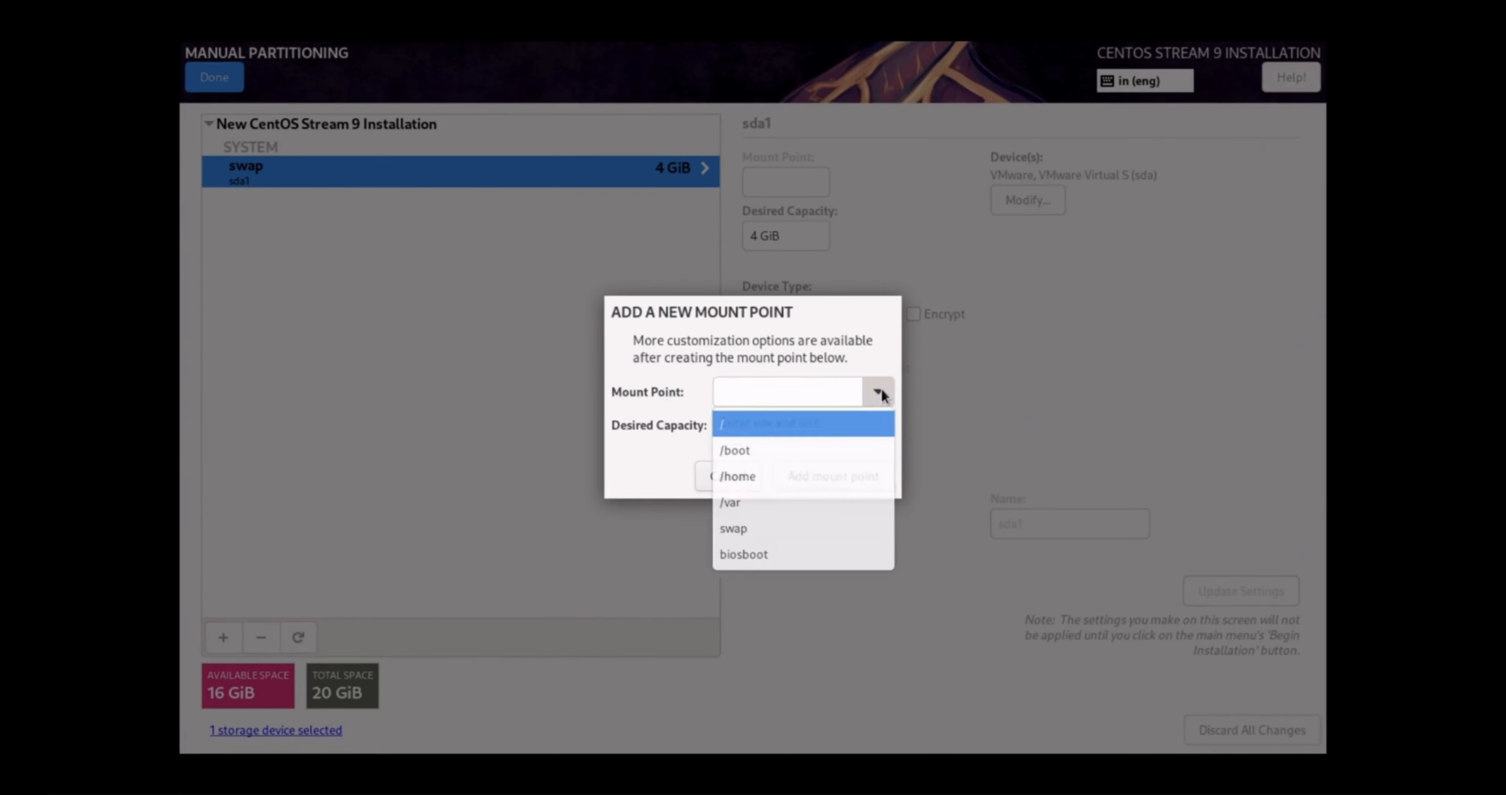
click(816, 434)
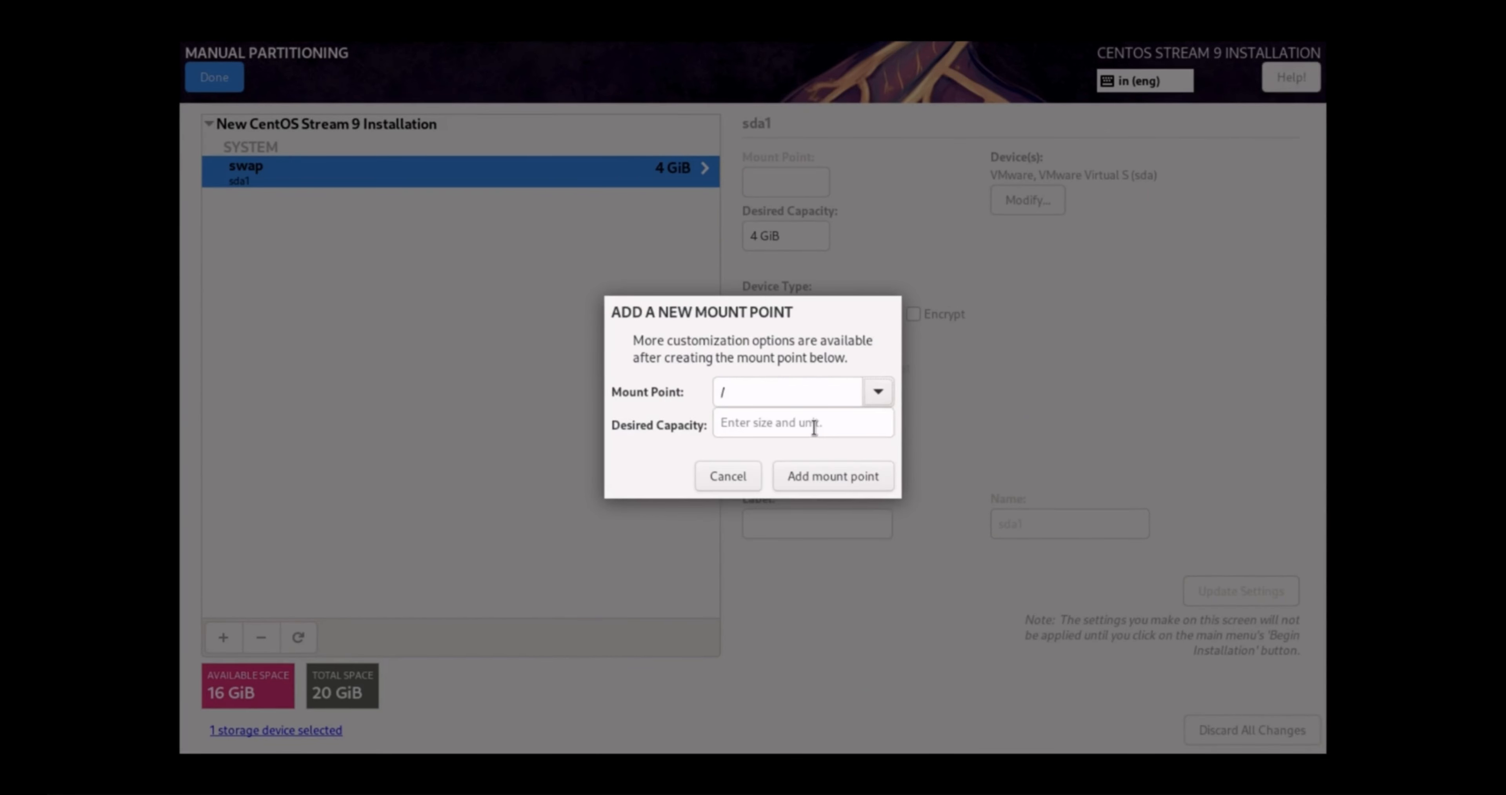
click(817, 425)
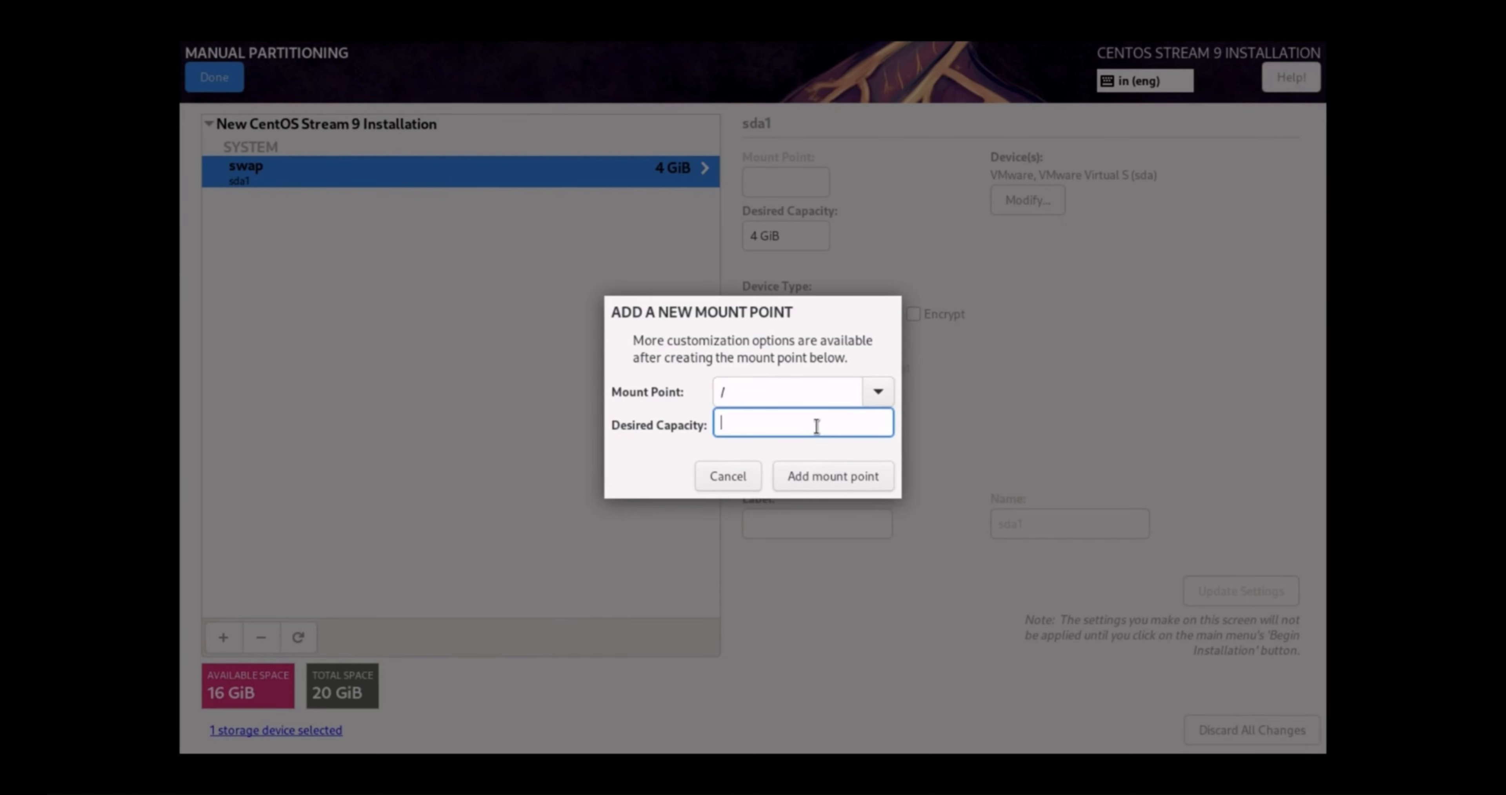
text(16G)
click(834, 483)
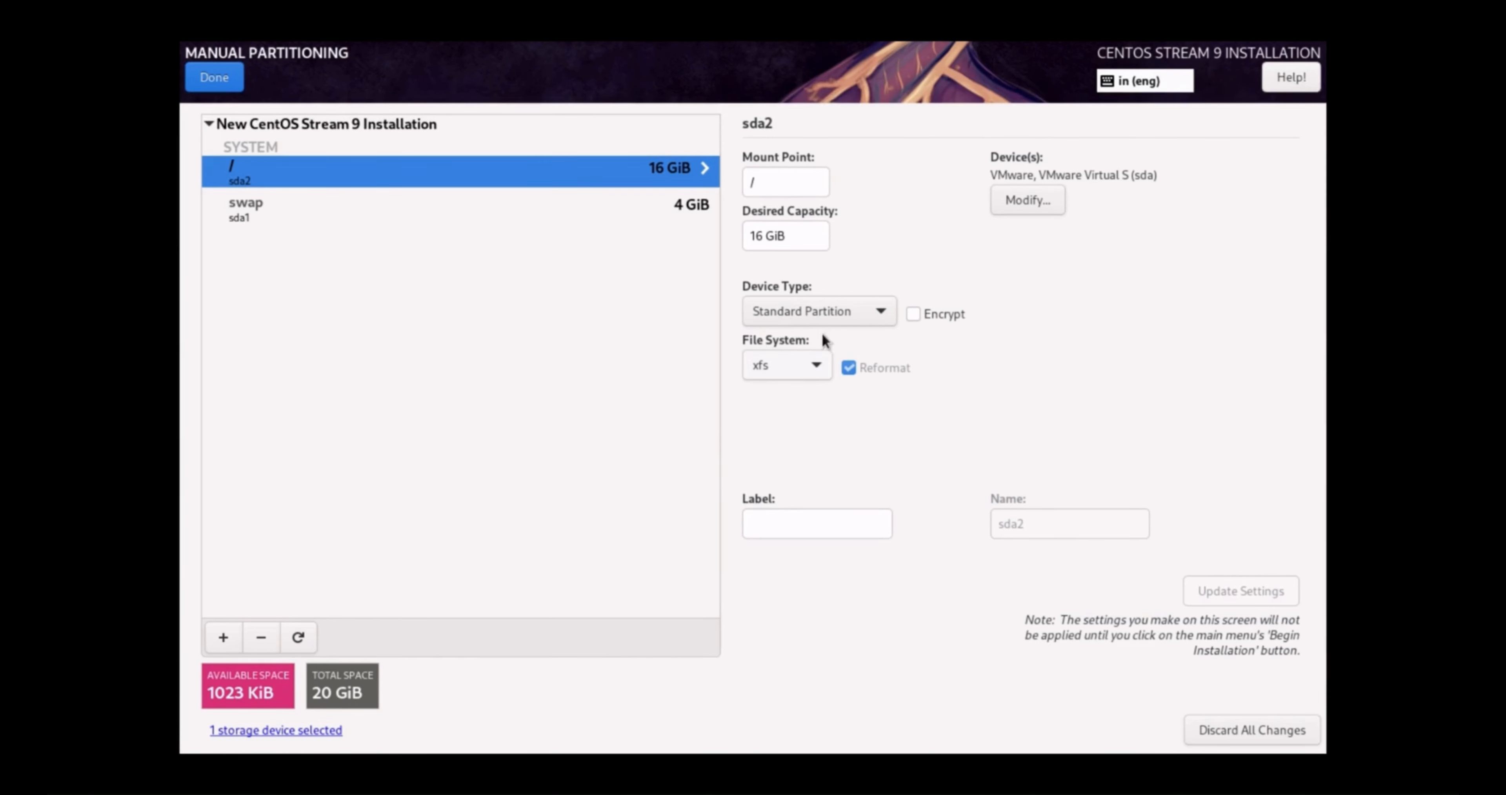
Change the root partition's file system to ext4 and finish manual partitioning
click(810, 371)
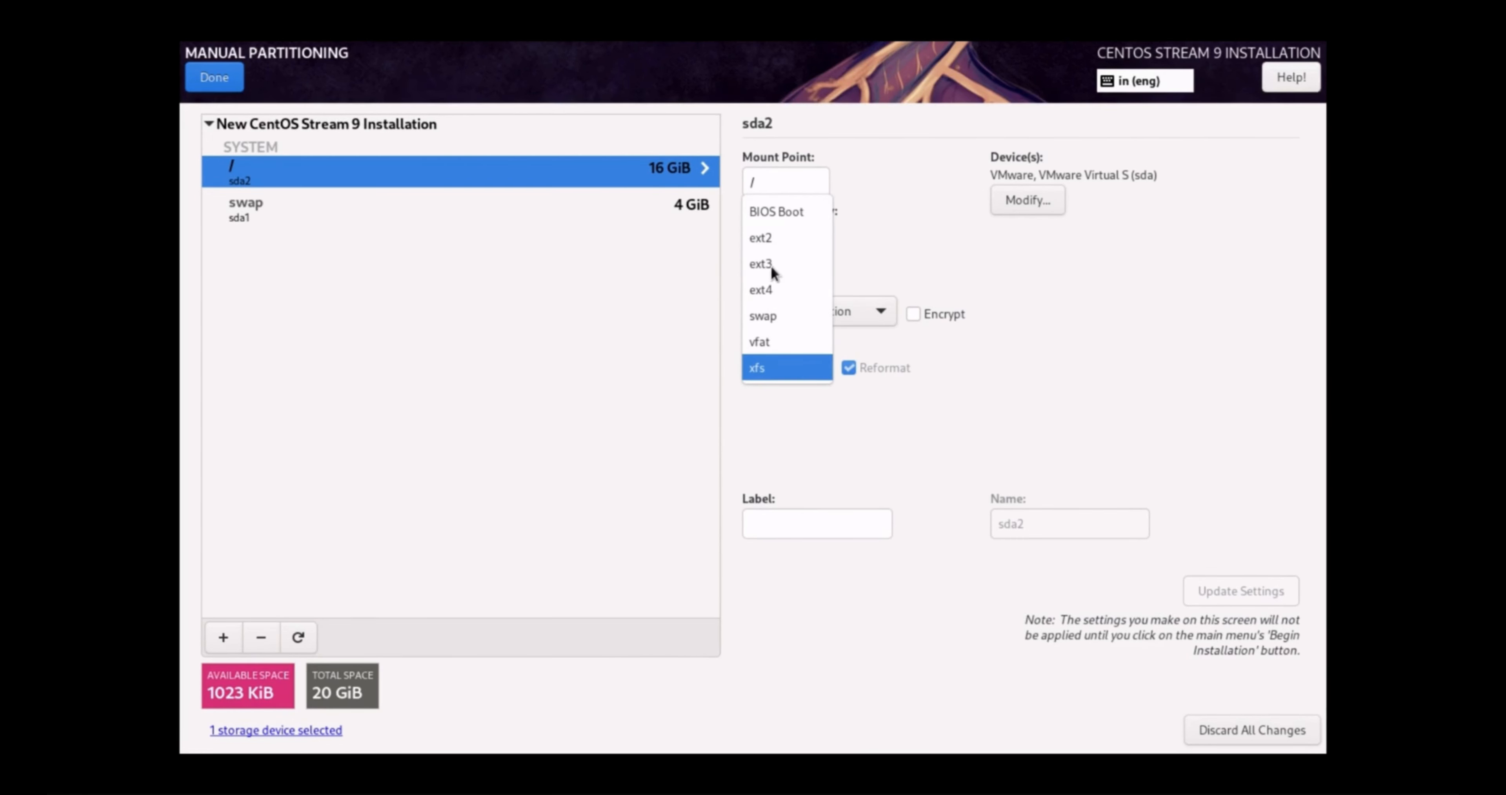
click(763, 289)
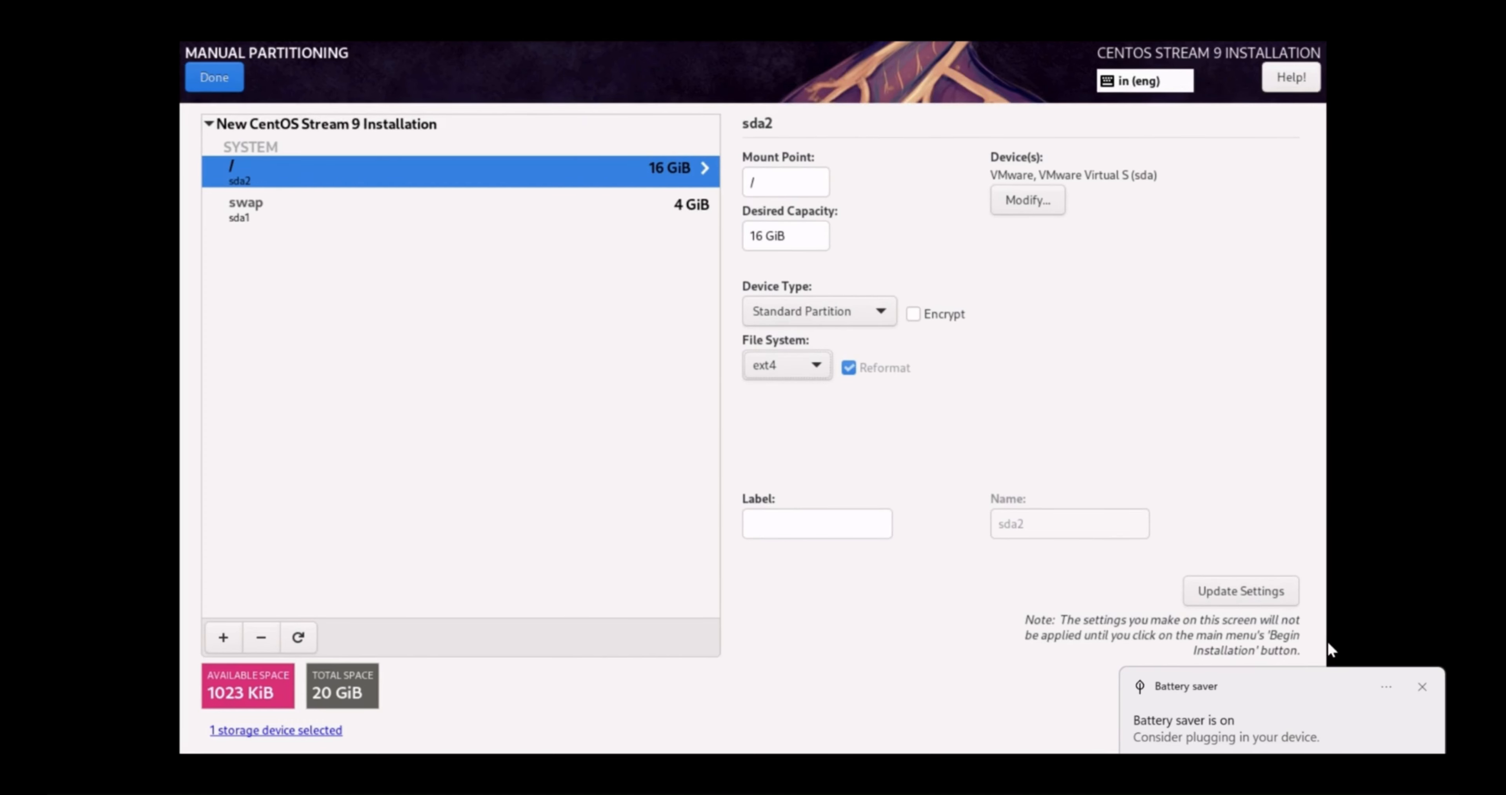
click(1422, 688)
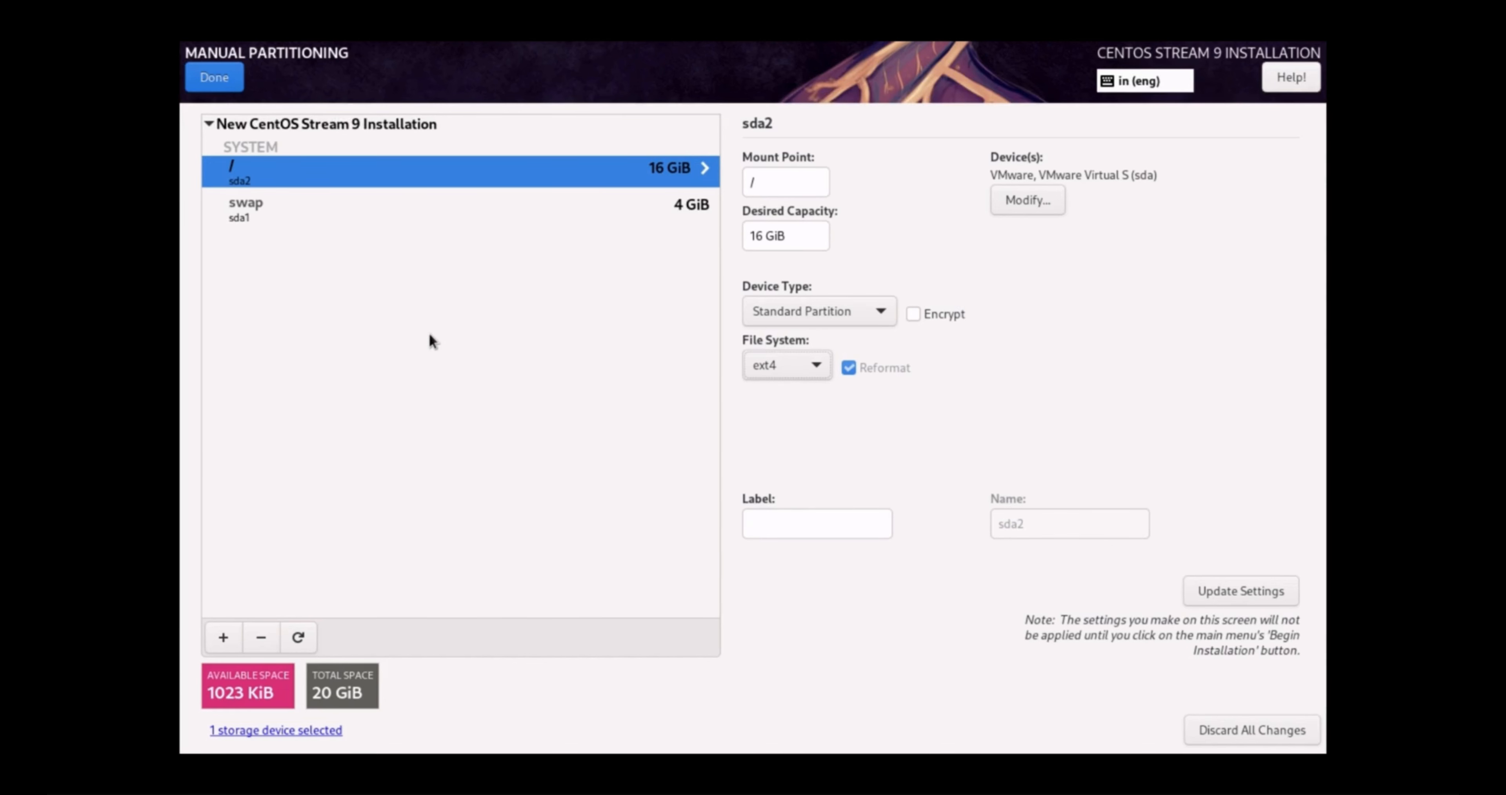
click(213, 78)
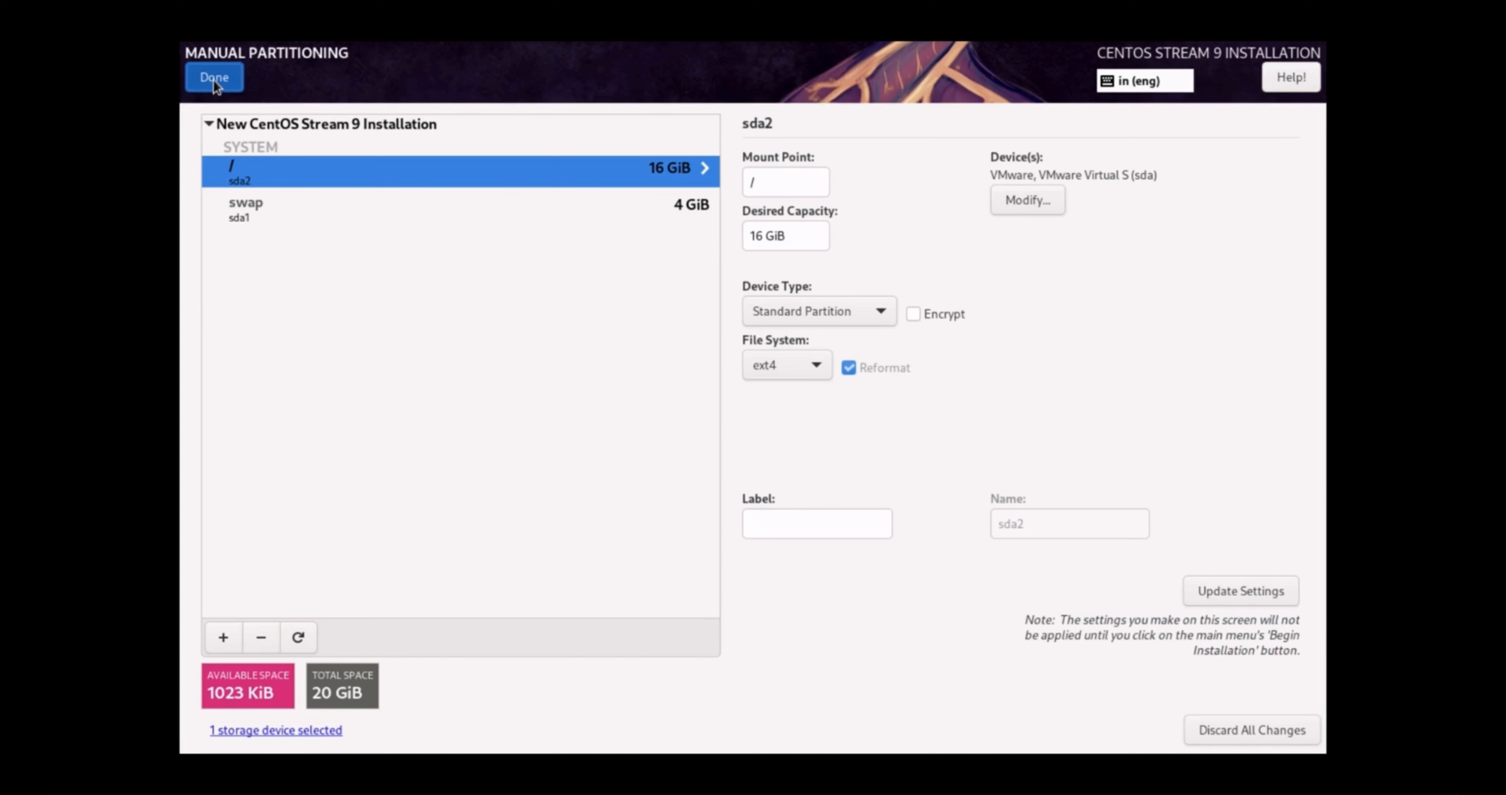
Finish manual partitioning and accept the summary of partitioning changes
click(213, 79)
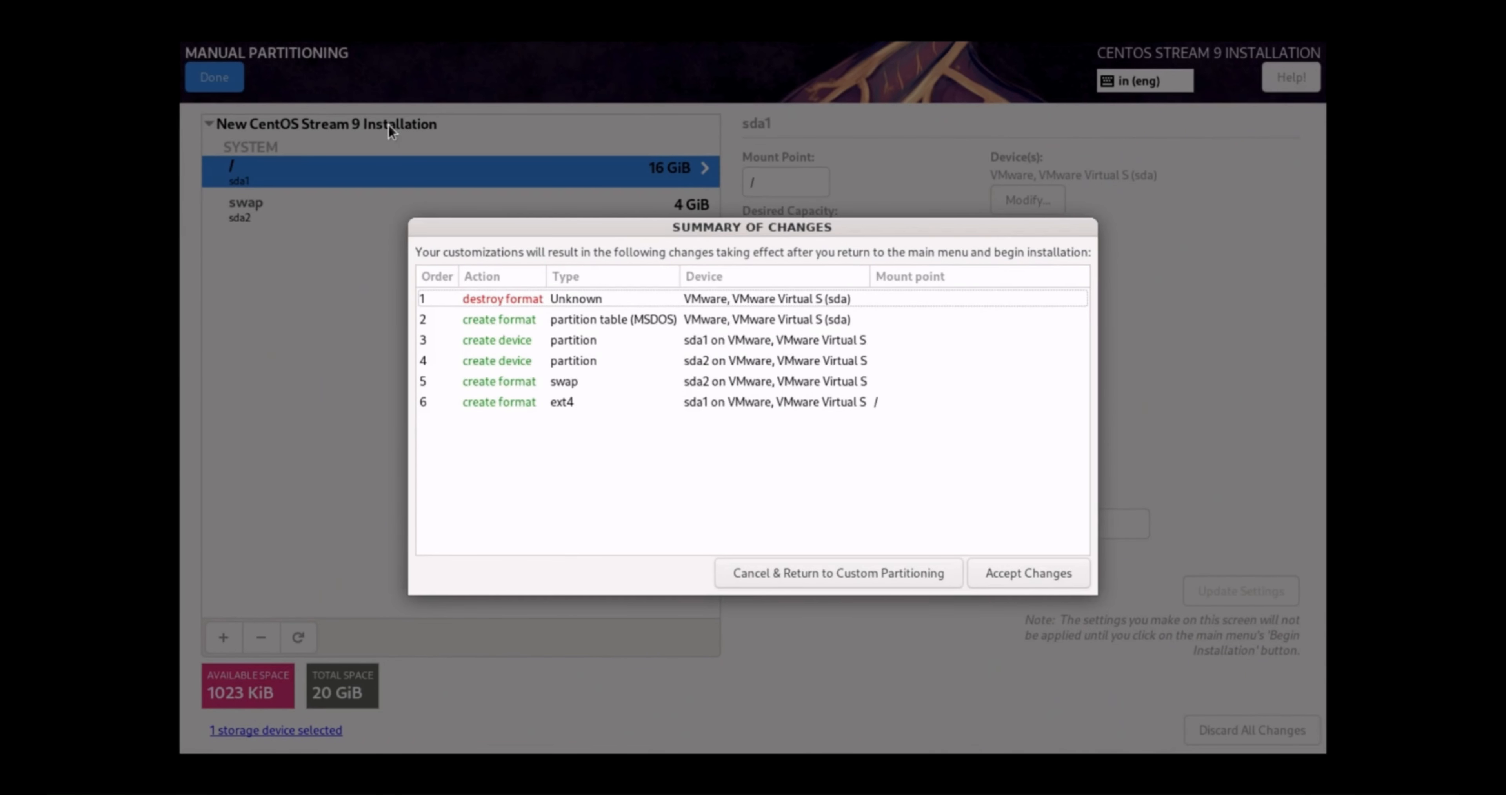
click(1006, 573)
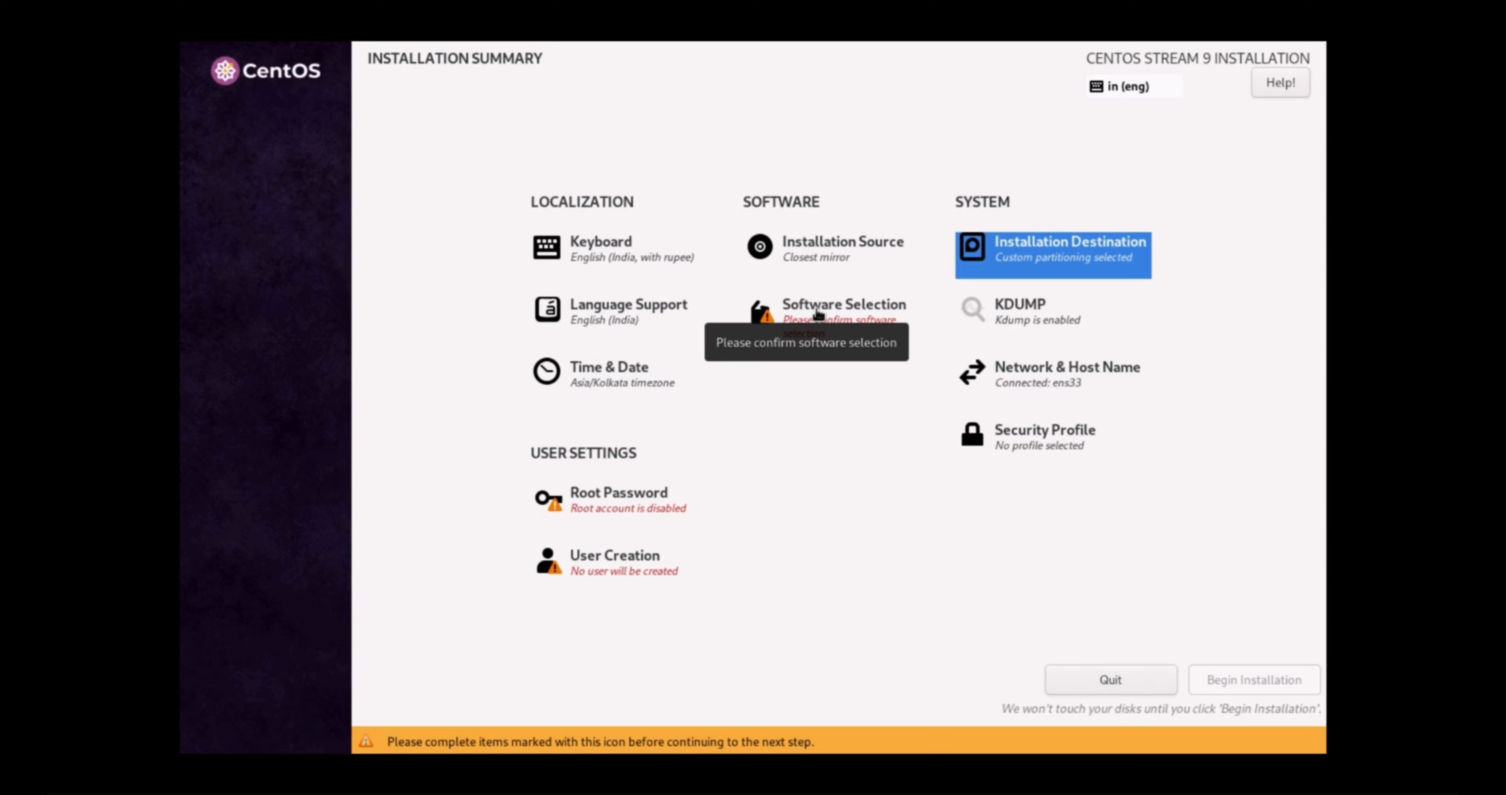
click(850, 314)
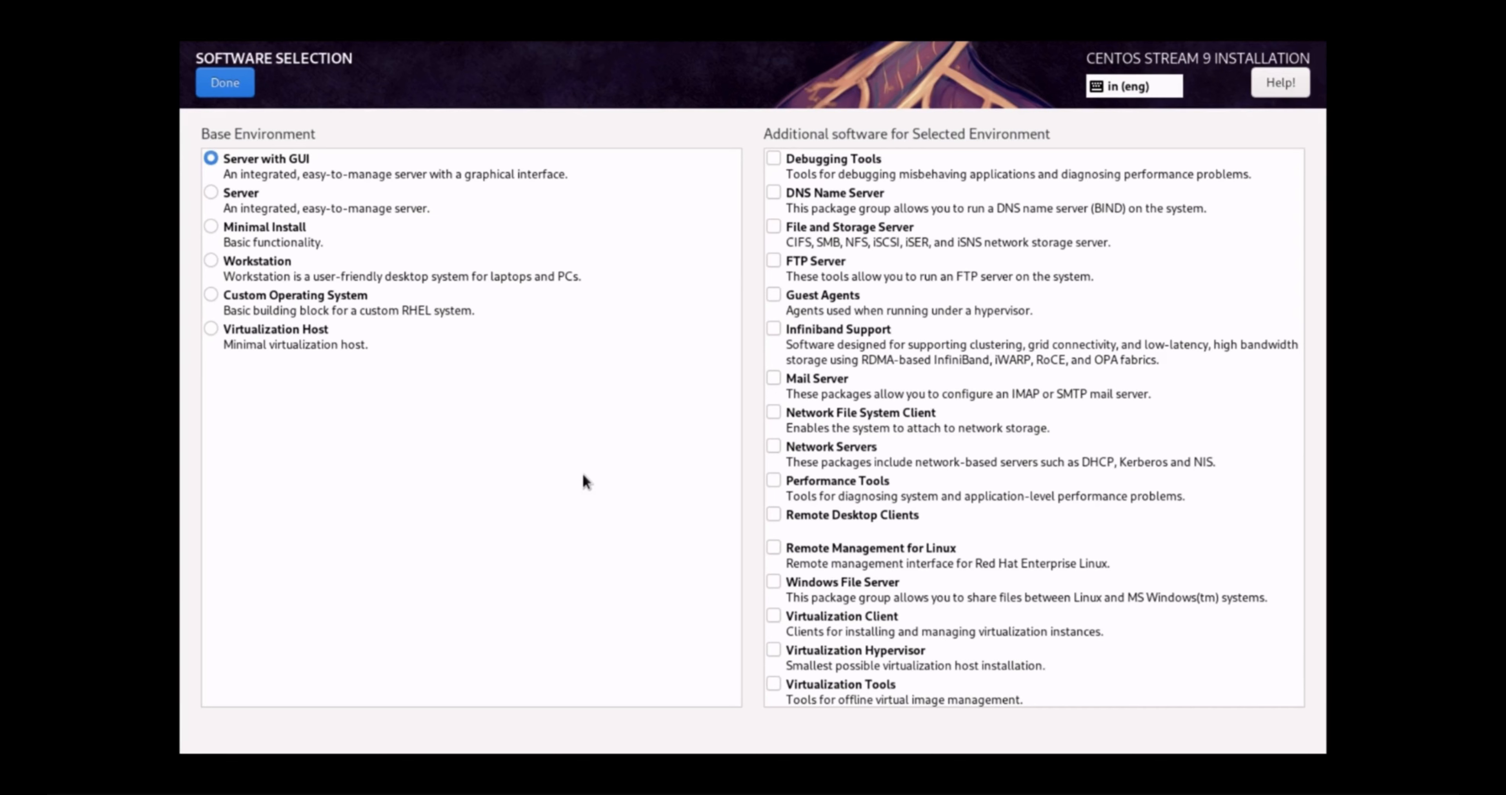
Choose the plain Server base environment instead of Server with GUI and confirm
scroll(966, 469, down, 5)
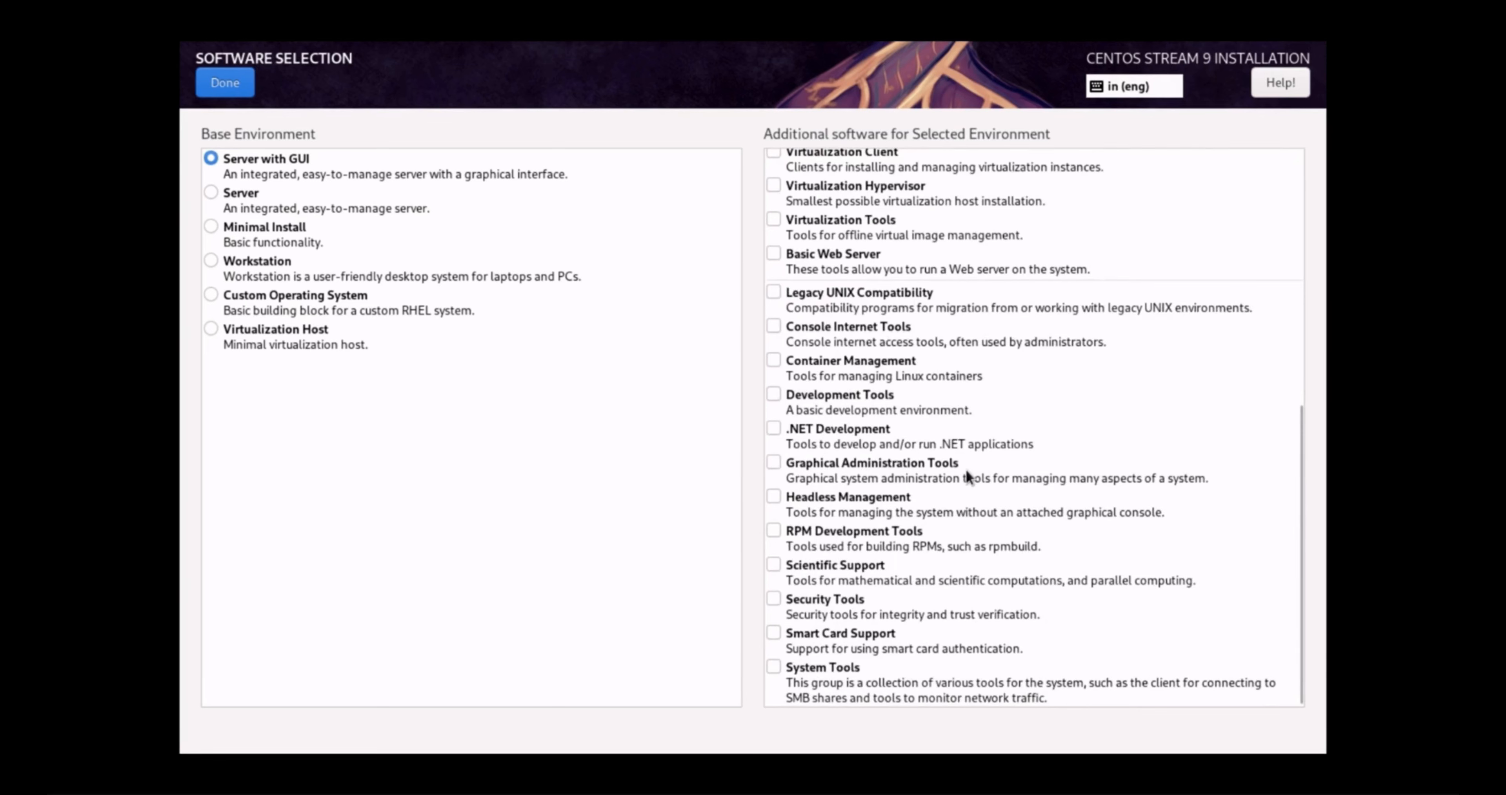
scroll(966, 469, up, 5)
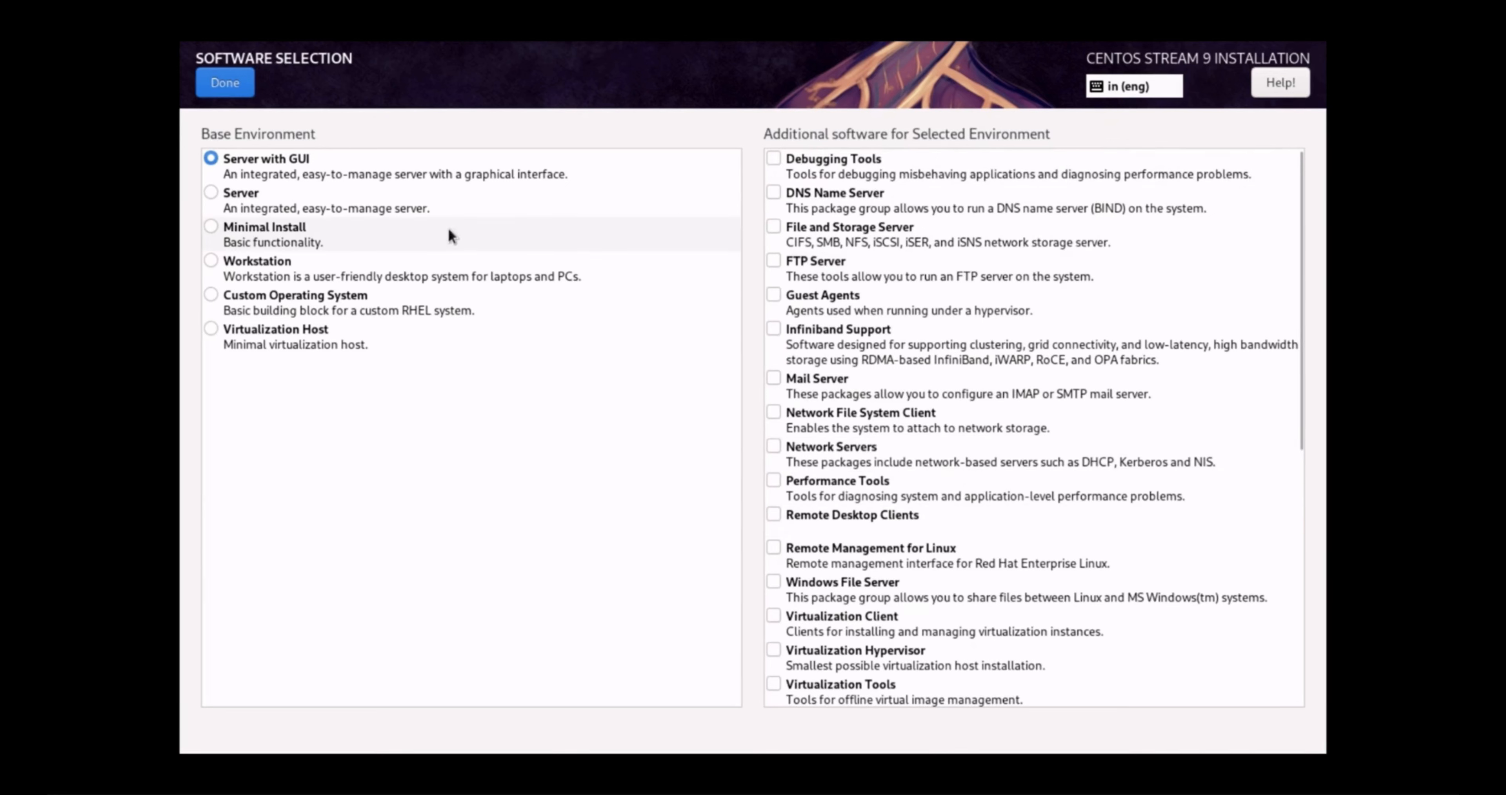
click(210, 197)
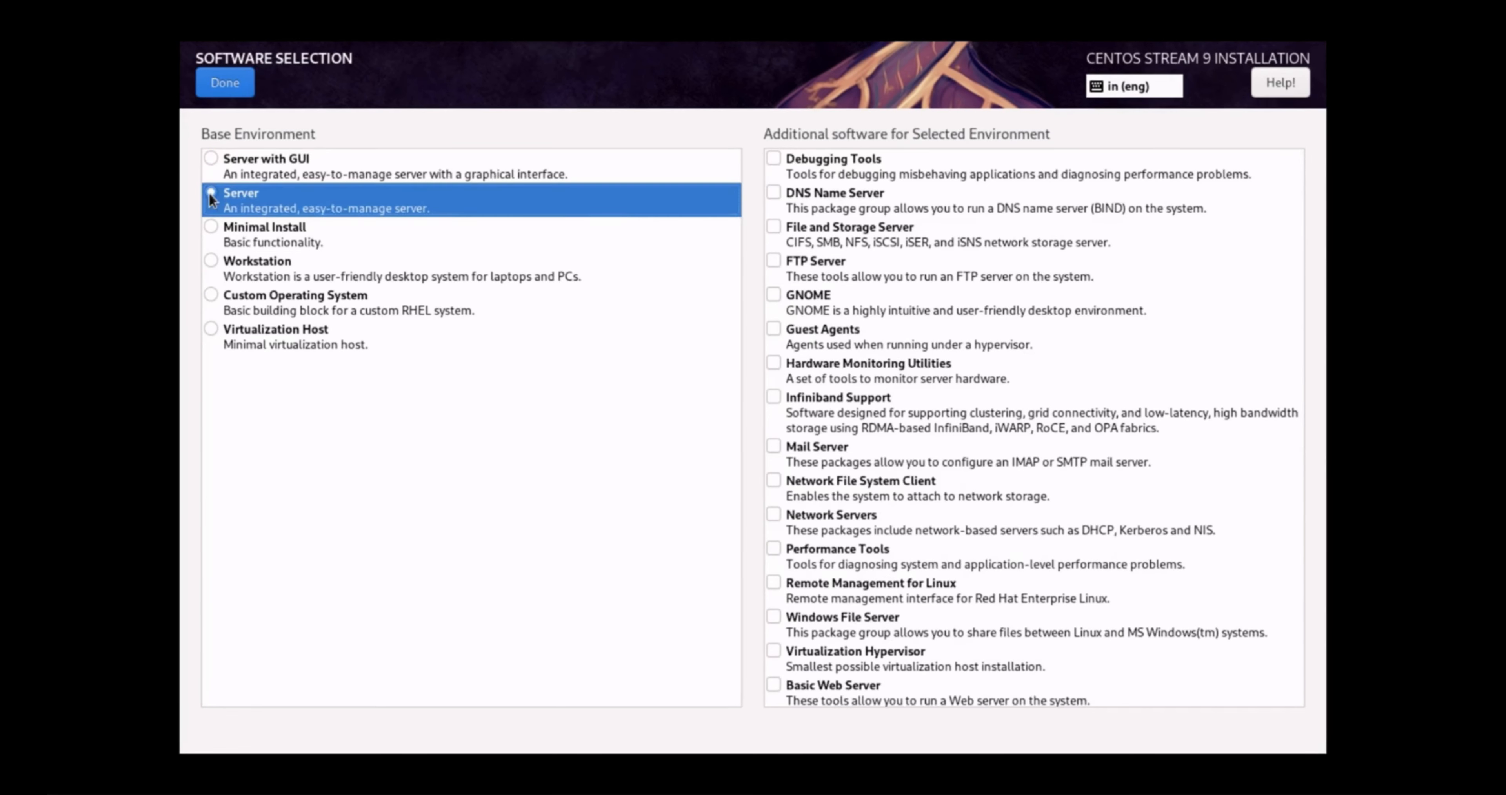
click(232, 80)
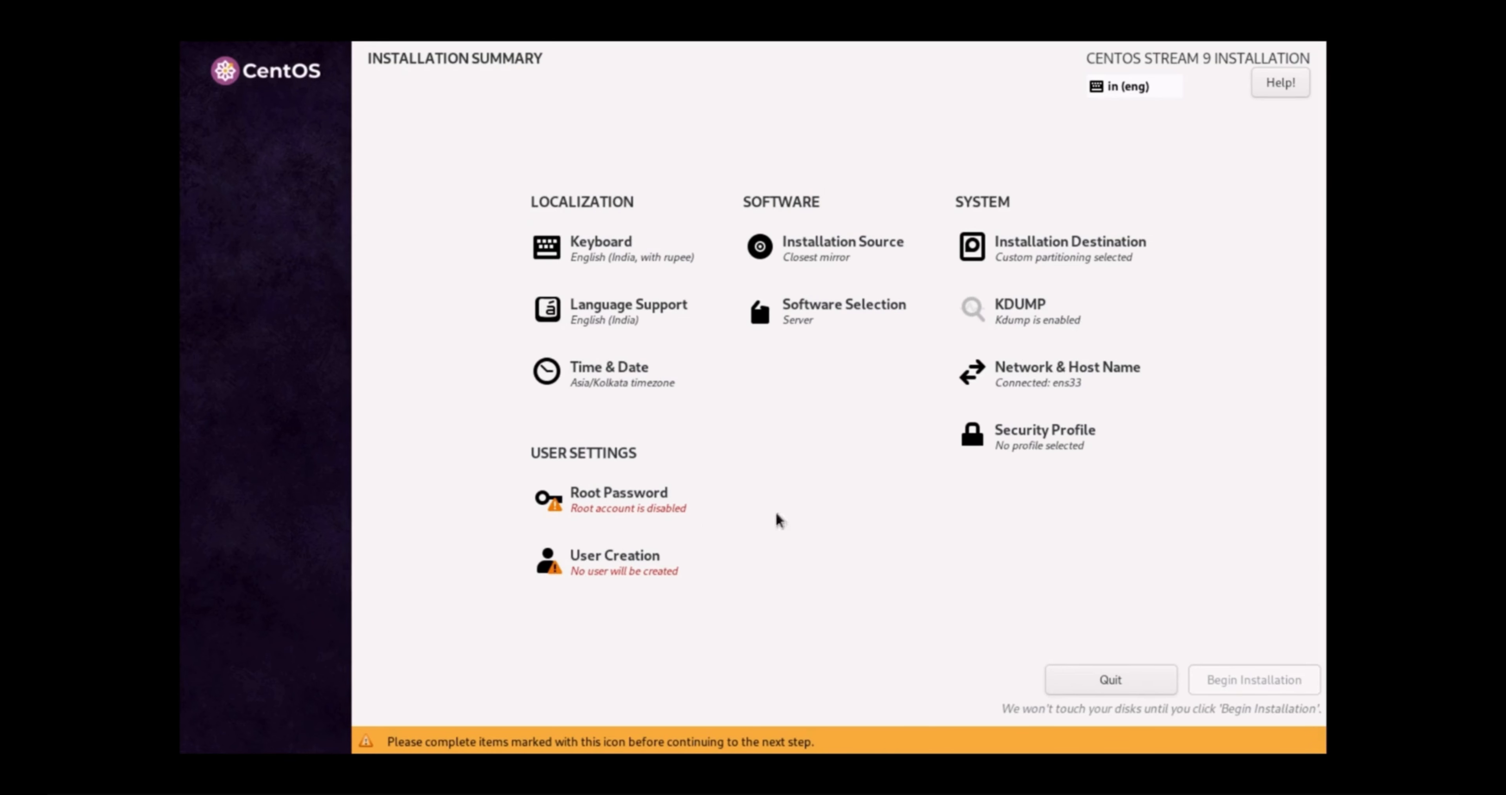
Start a new user account with the user's full name and administrator rights
click(608, 569)
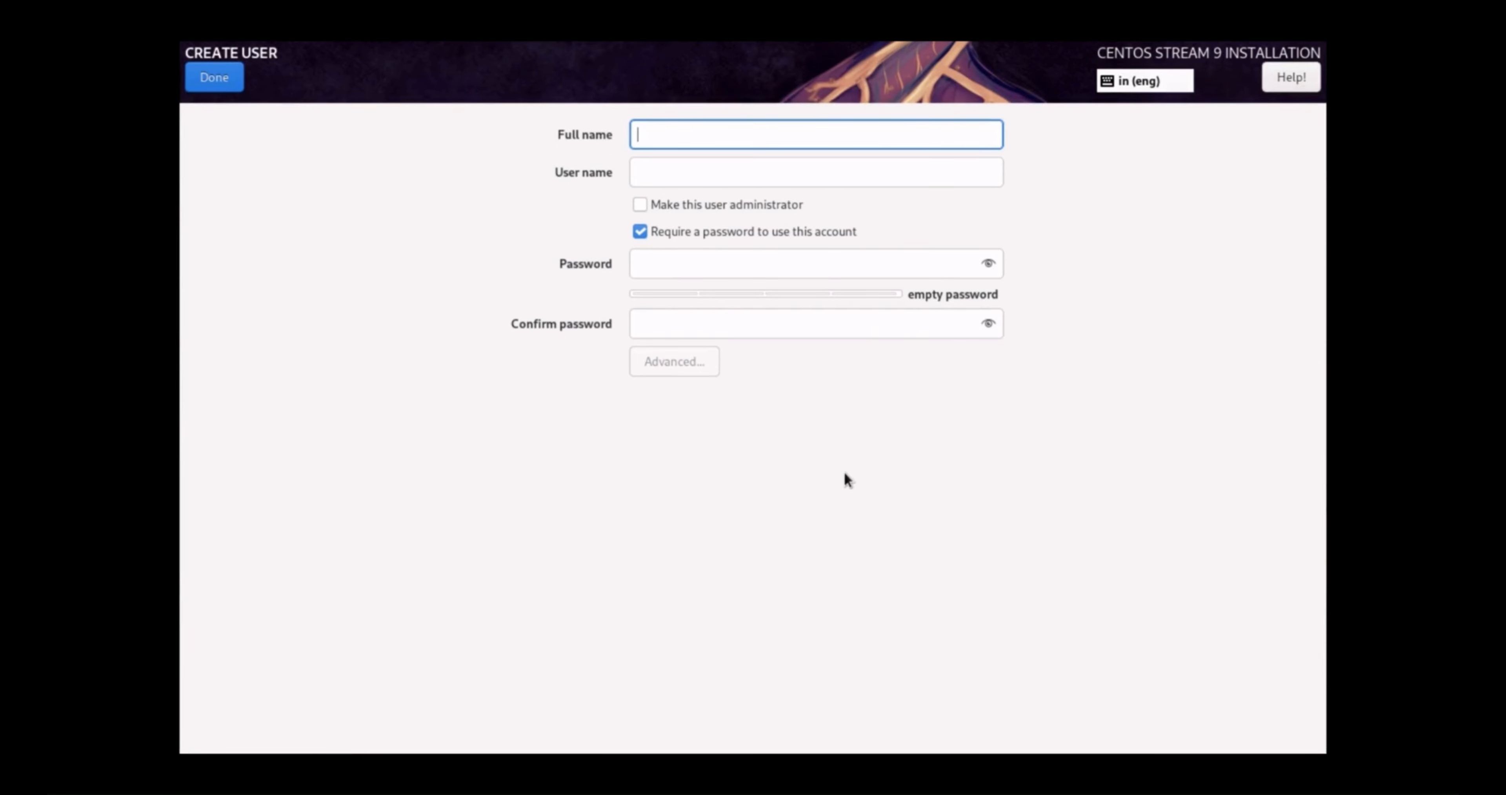
text(cent)
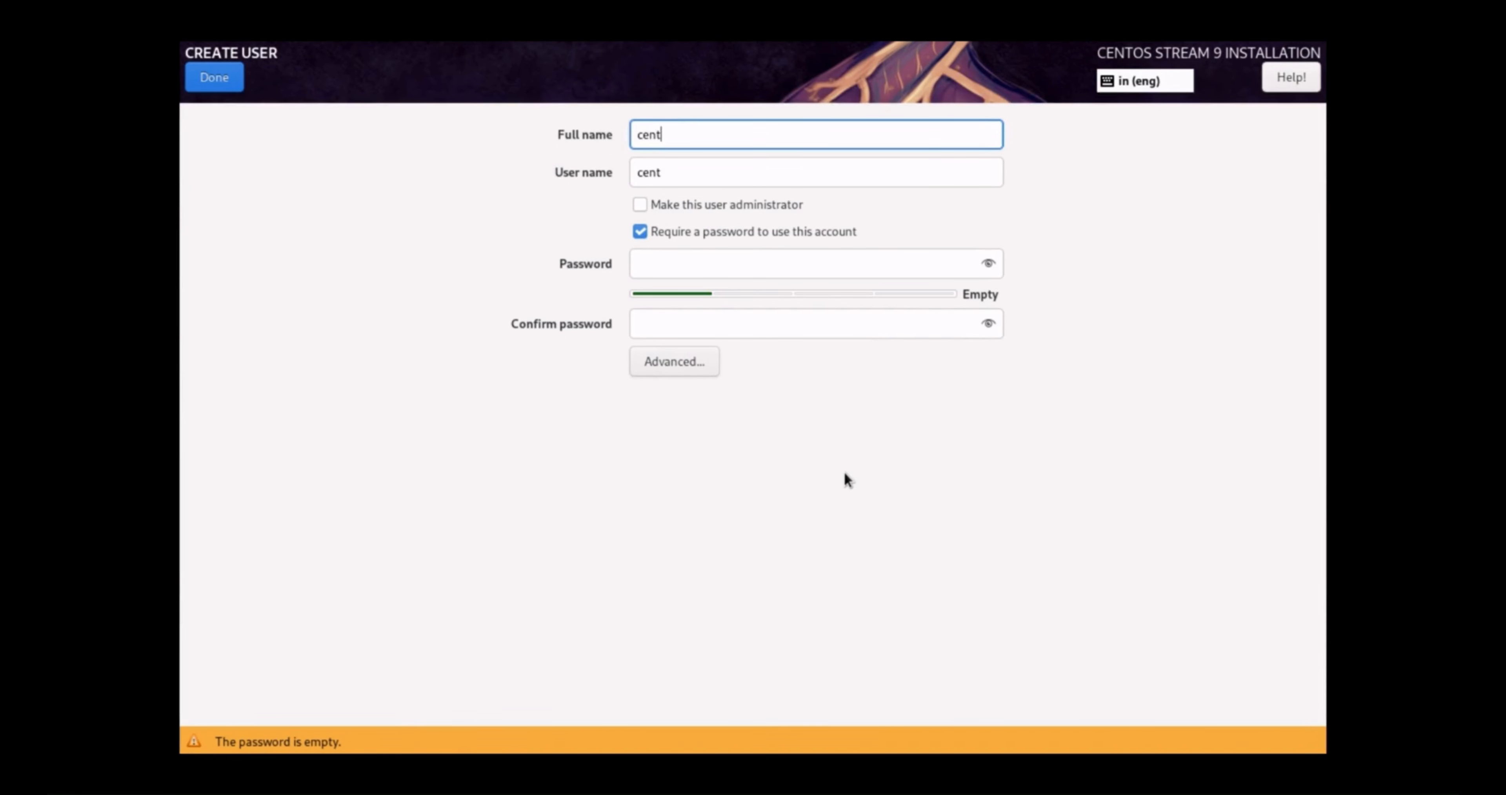
text(os)
click(639, 203)
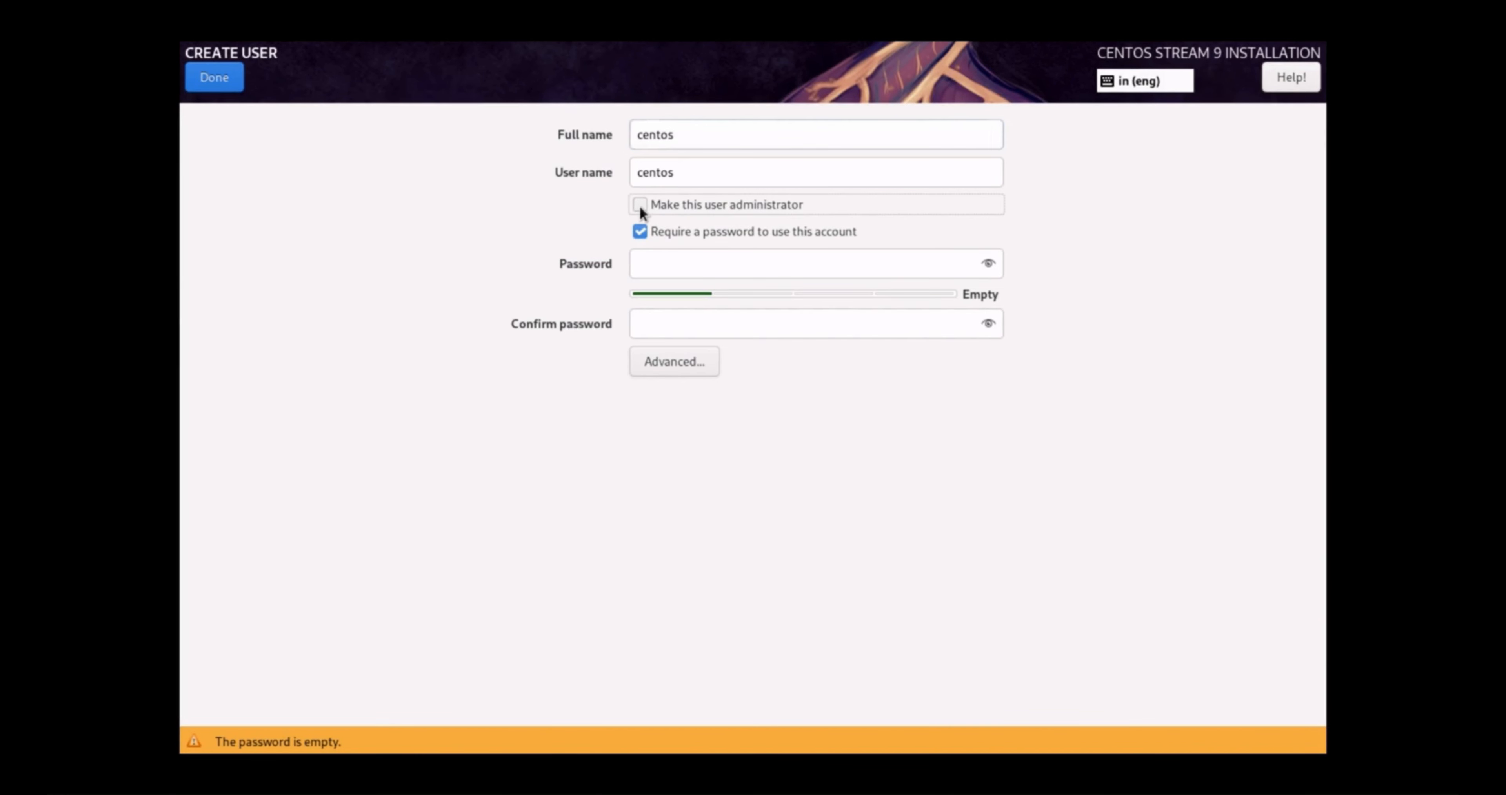
click(683, 268)
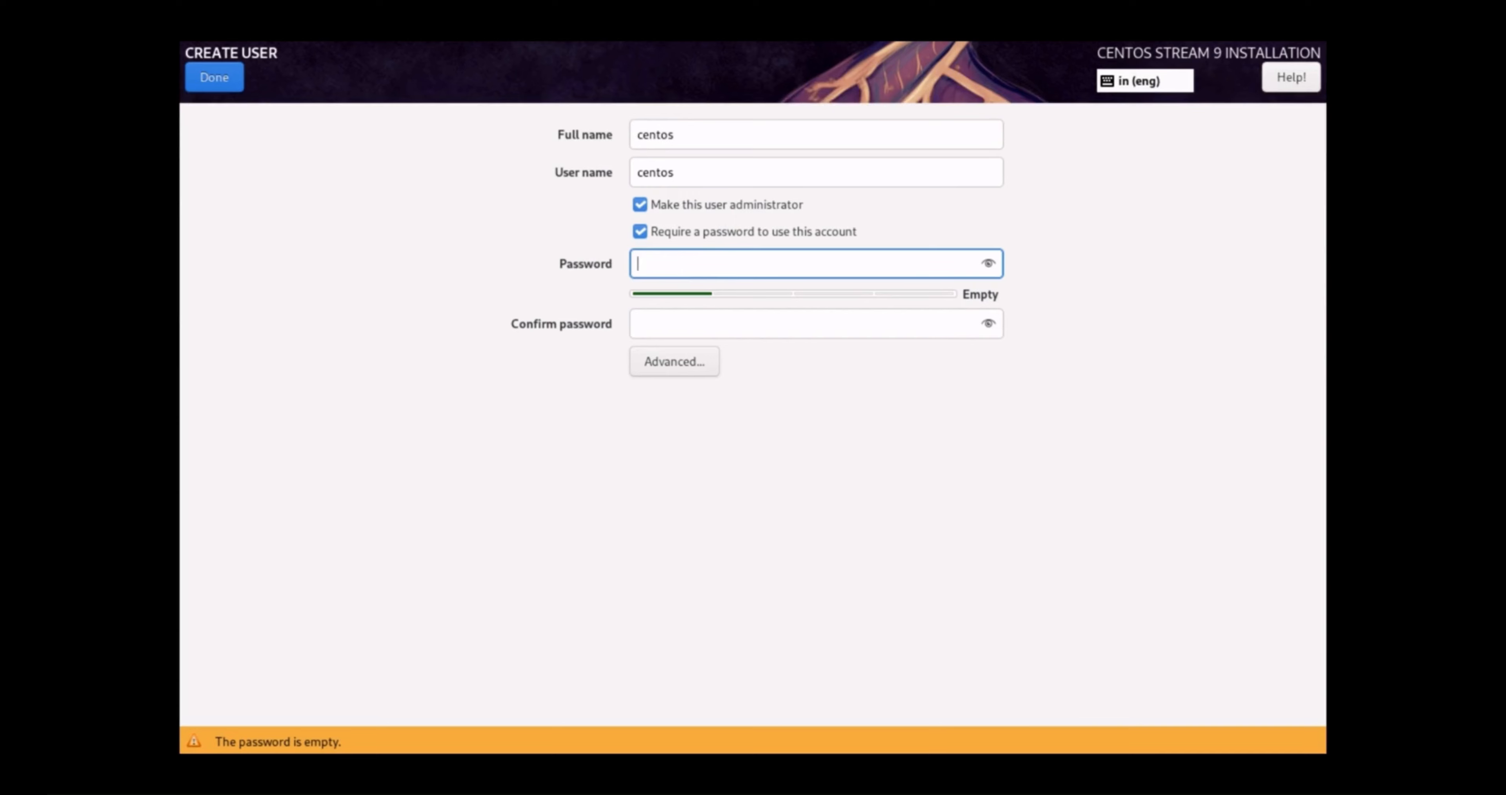
Enter and confirm the user's password, revealing both fields to check them
text(•••••)
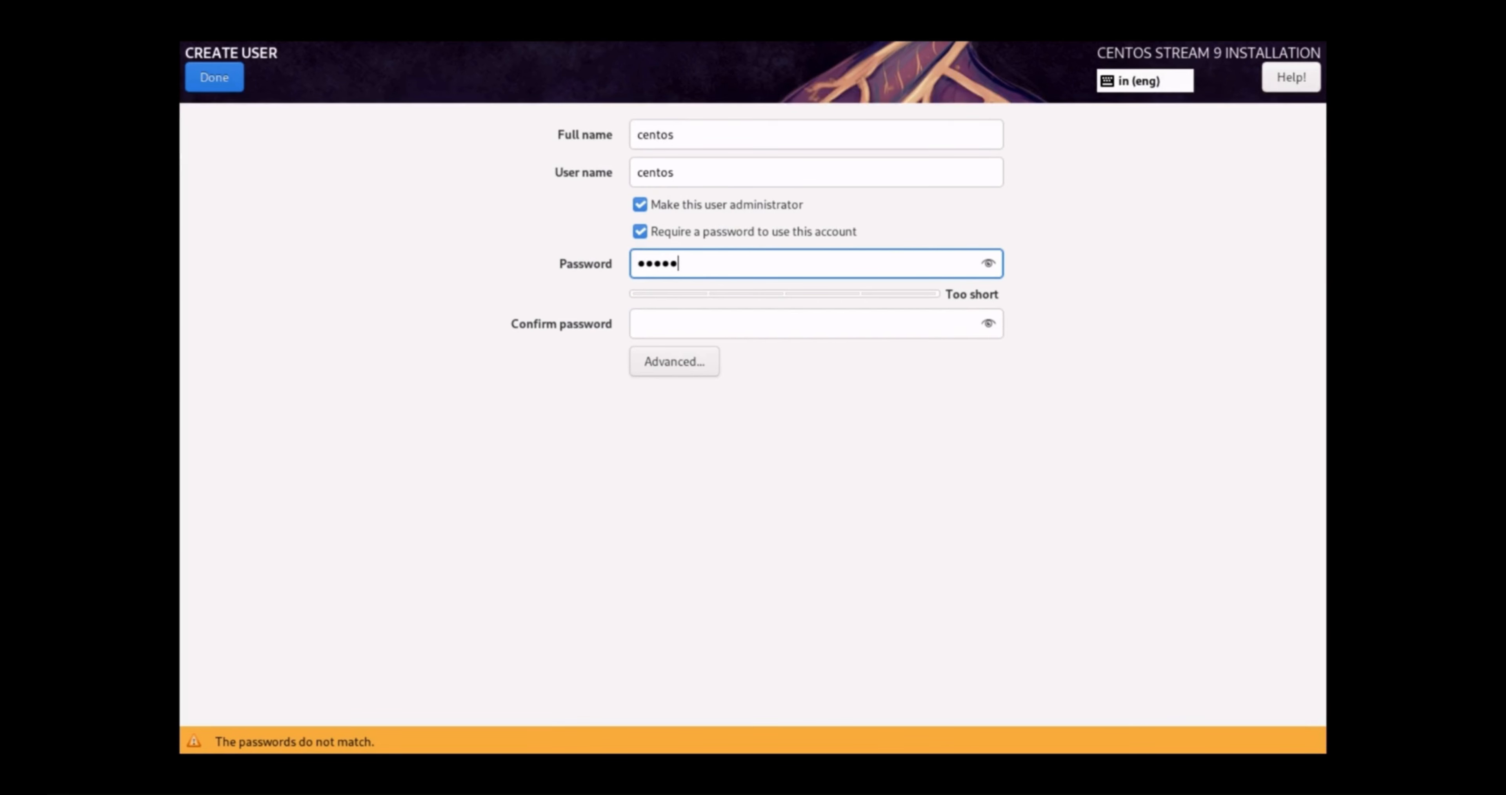
click(988, 264)
click(781, 326)
text(adm)
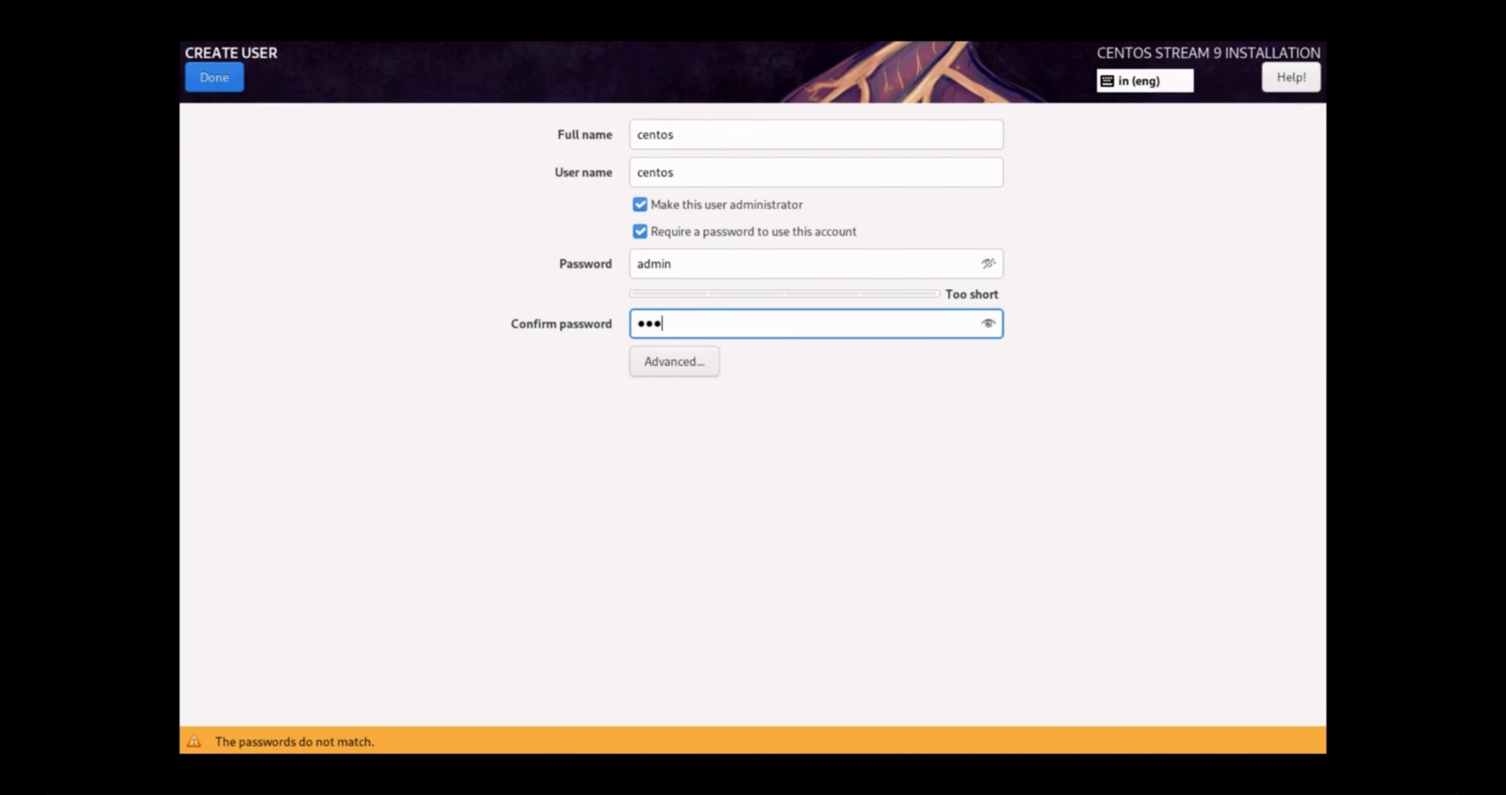
text(in)
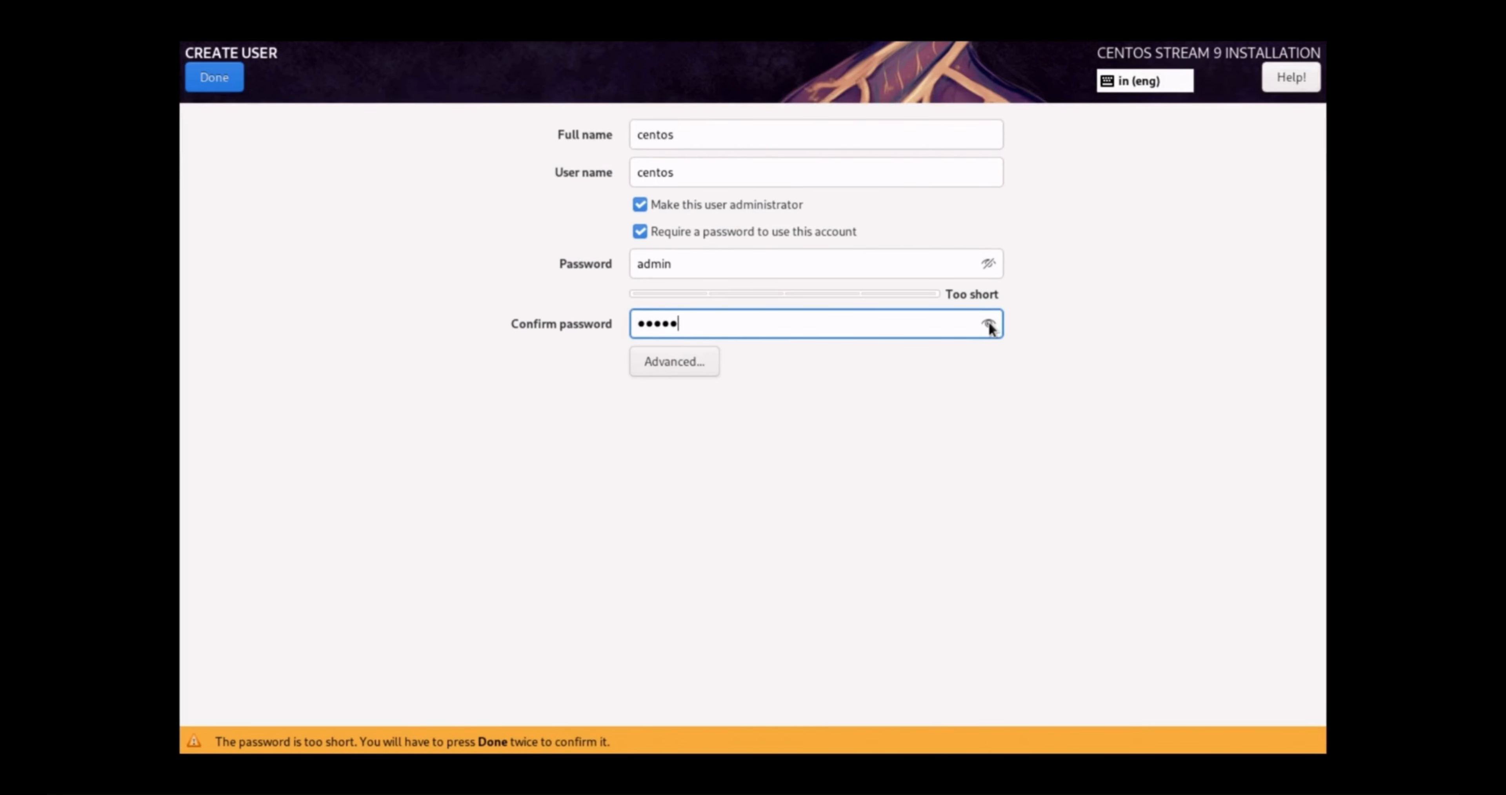
click(989, 325)
Save the administrator account and begin installing CentOS Stream 9
click(218, 81)
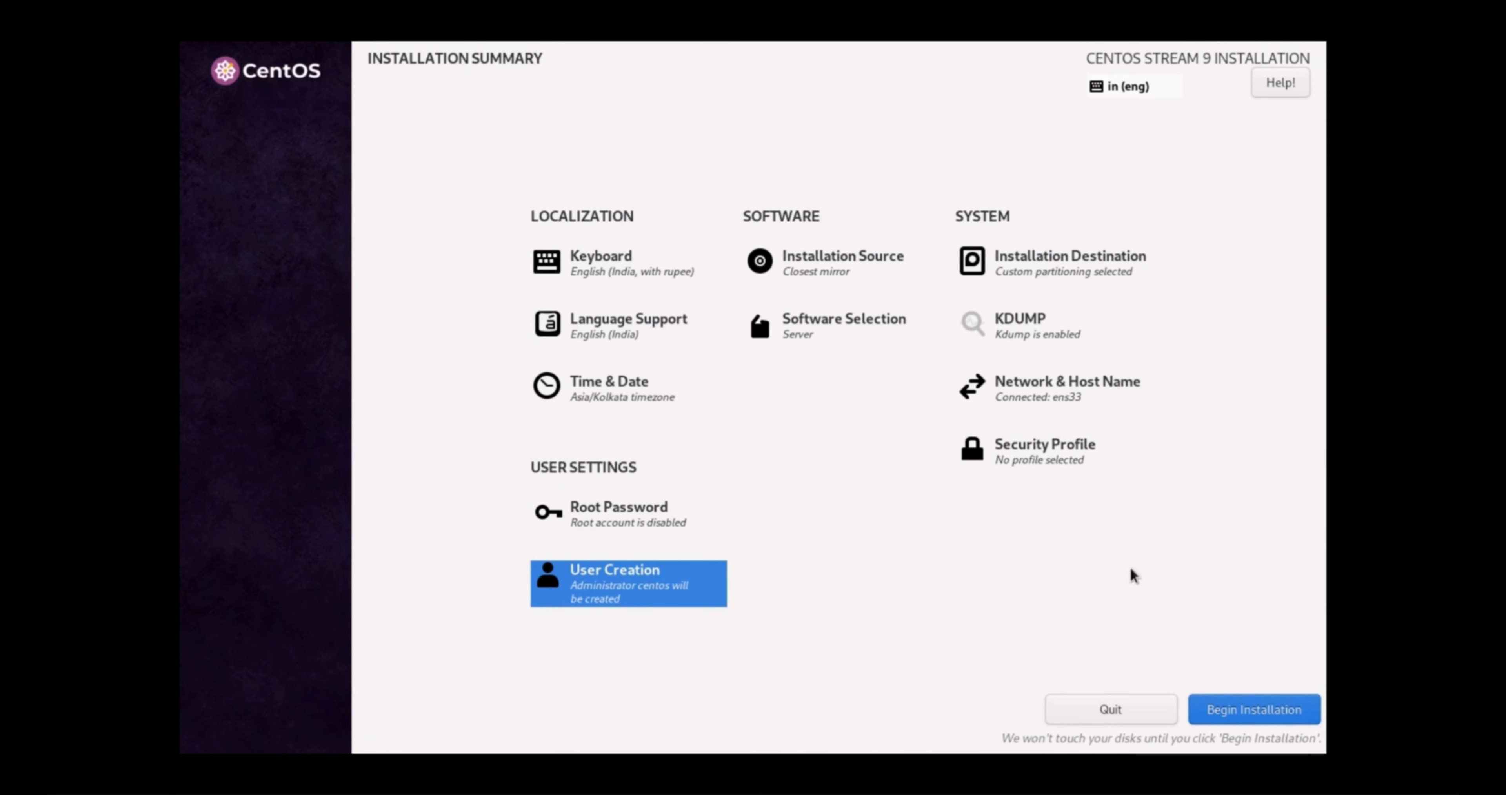
click(1260, 709)
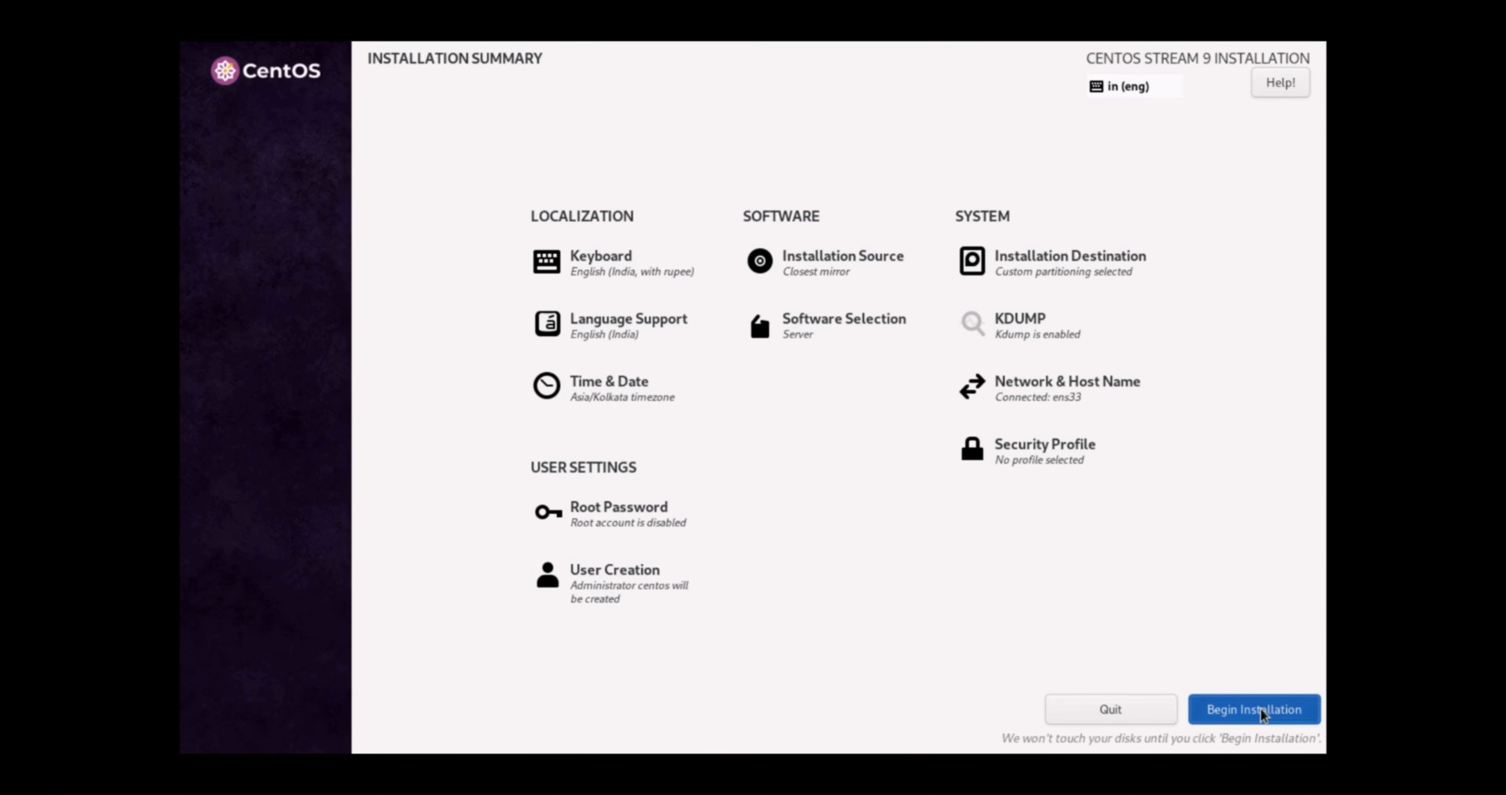